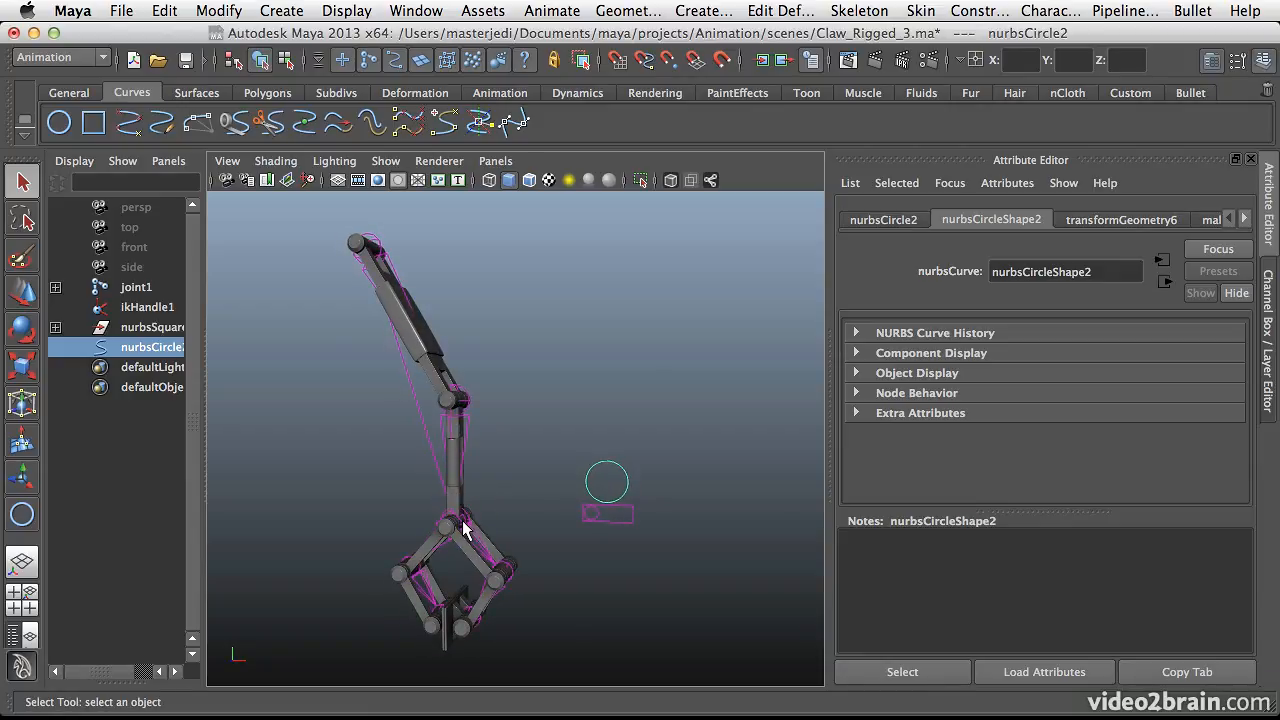
Expand the joint1 and joint2 hierarchies in the Outliner and select joint3.
left_click(55, 287)
left_click(56, 307)
left_click(160, 327)
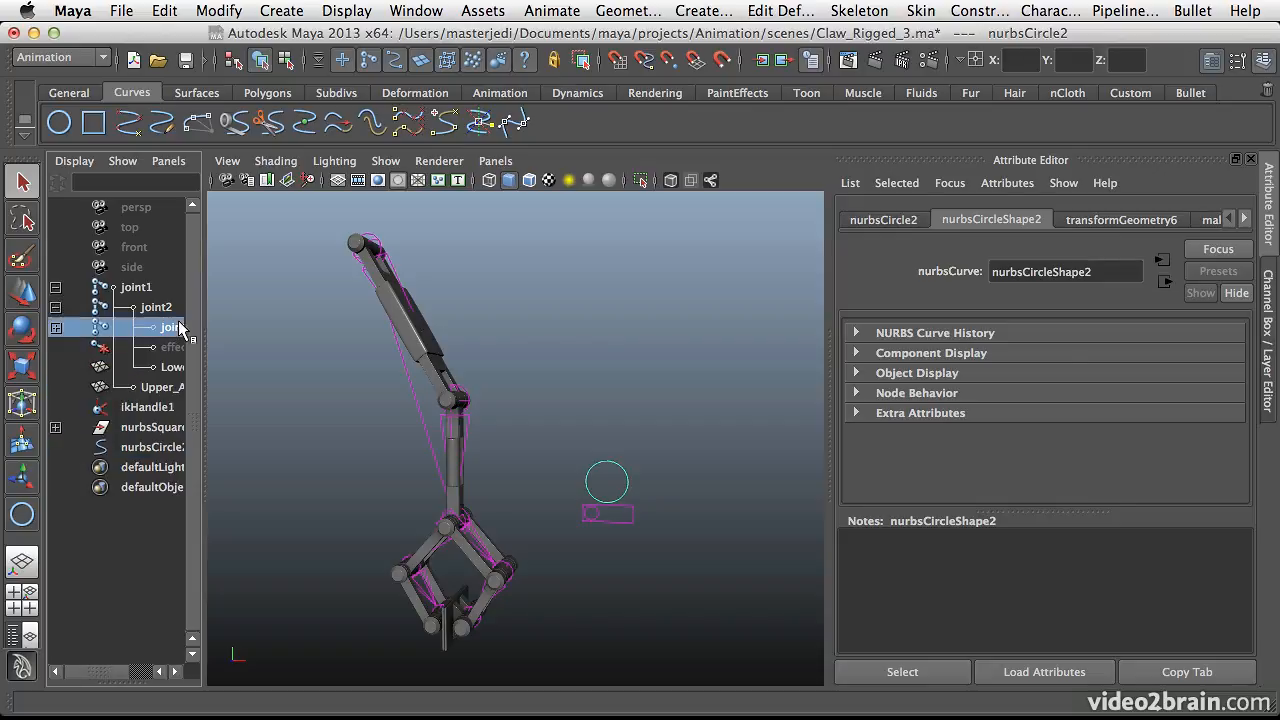
left_click_drag(508, 560, 547, 596, "alt")
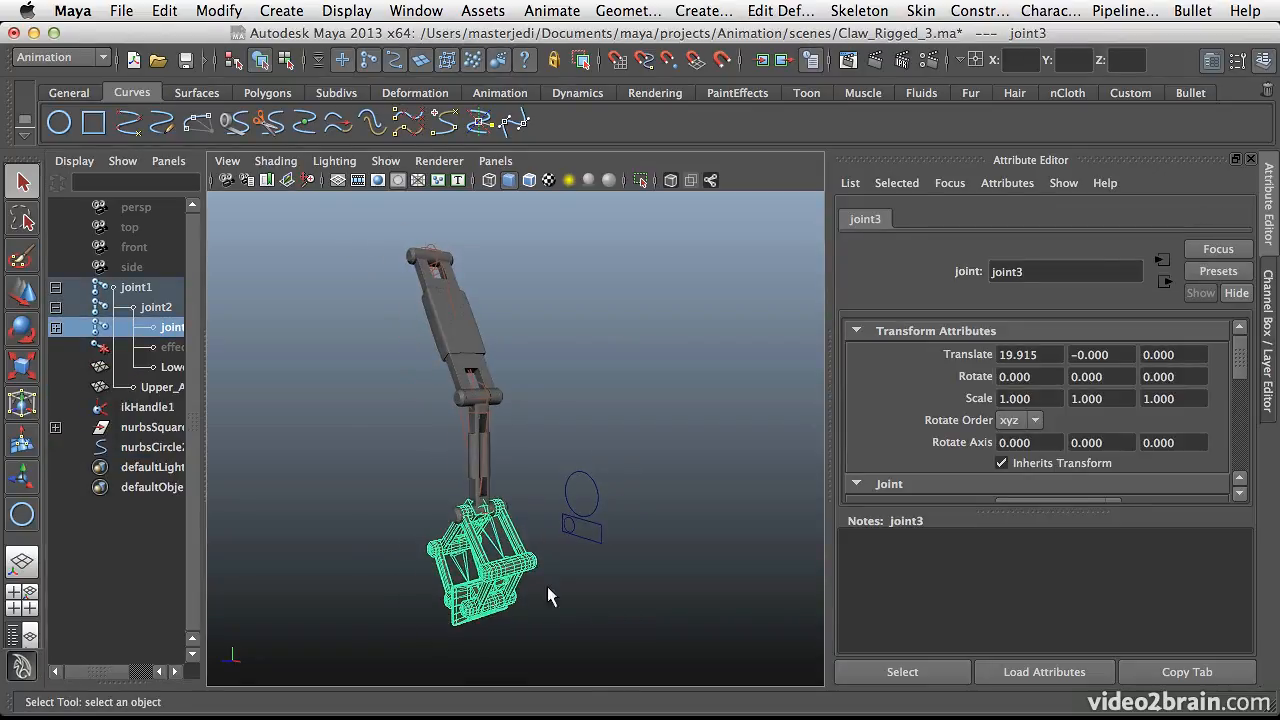
Examine the rotate manipulator on joint3 and the move manipulator on ikHandle1.
key("e")
mouse_move(522, 462)
left_mouse_down()
mouse_move(505, 442)
mouse_move(522, 485)
mouse_move(508, 452)
mouse_move(518, 550)
mouse_move(500, 451)
mouse_move(501, 462)
left_mouse_up()
left_click(160, 410)
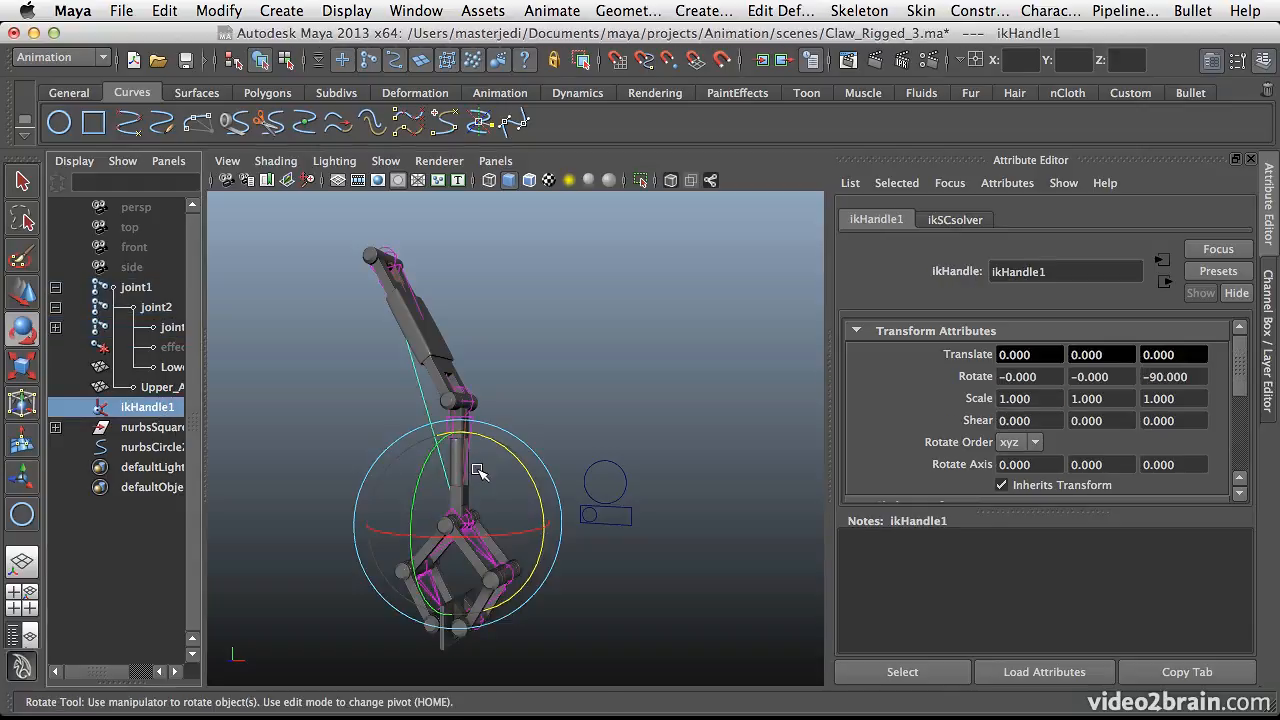
key("w")
left_click(460, 447)
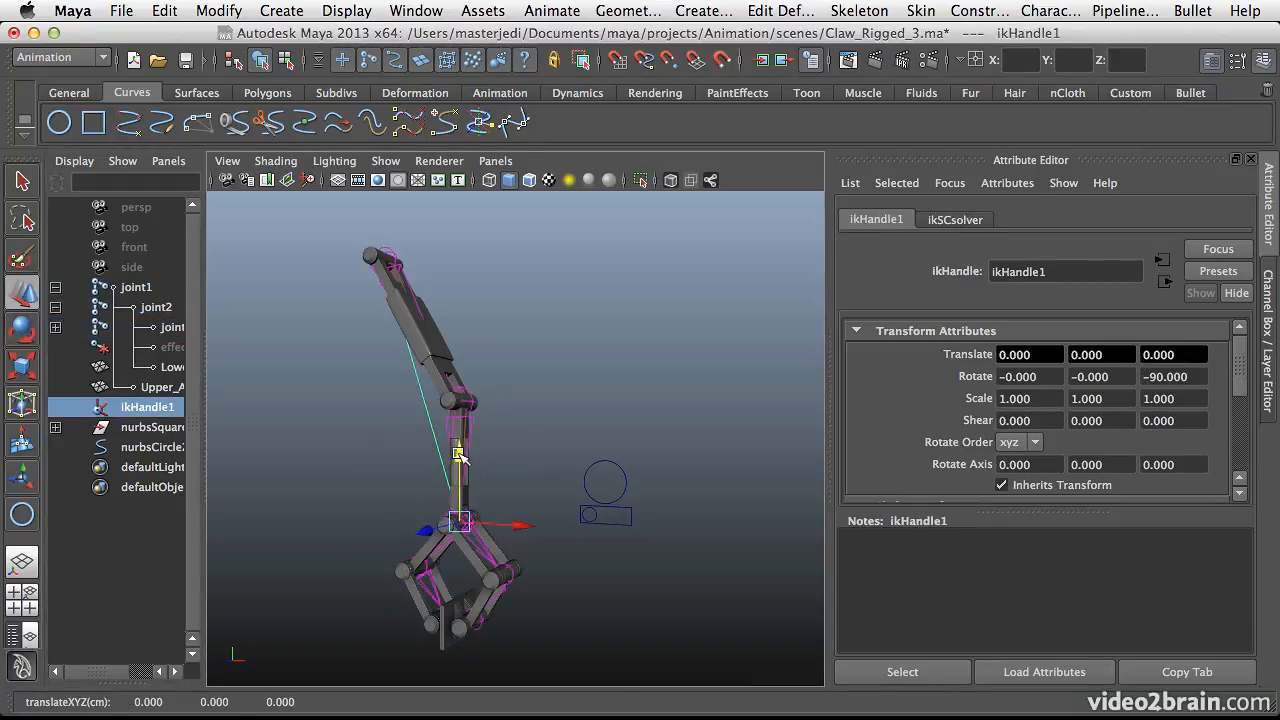
Raise the nurbsCircle2 control to lift the arm, and rotate joint3 by 40.684 in Z to point the claw straight down.
left_click(603, 464)
left_click_drag(603, 399, 611, 277)
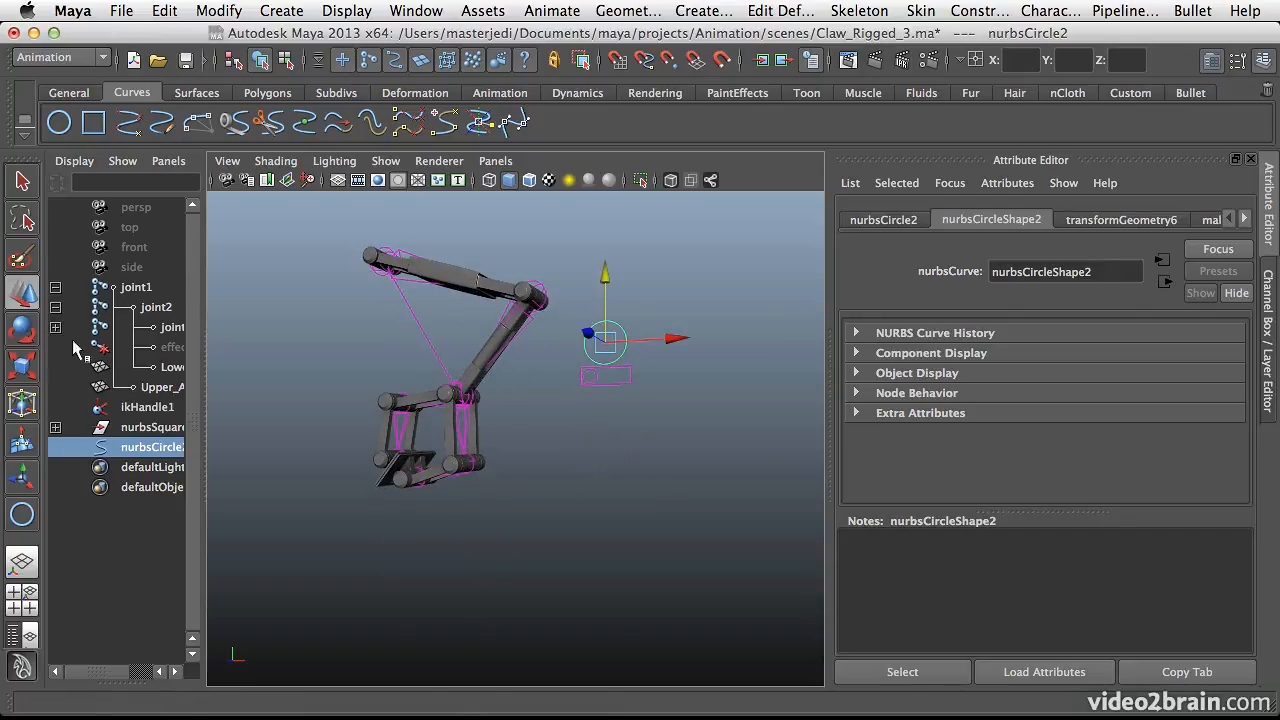
left_click(445, 393)
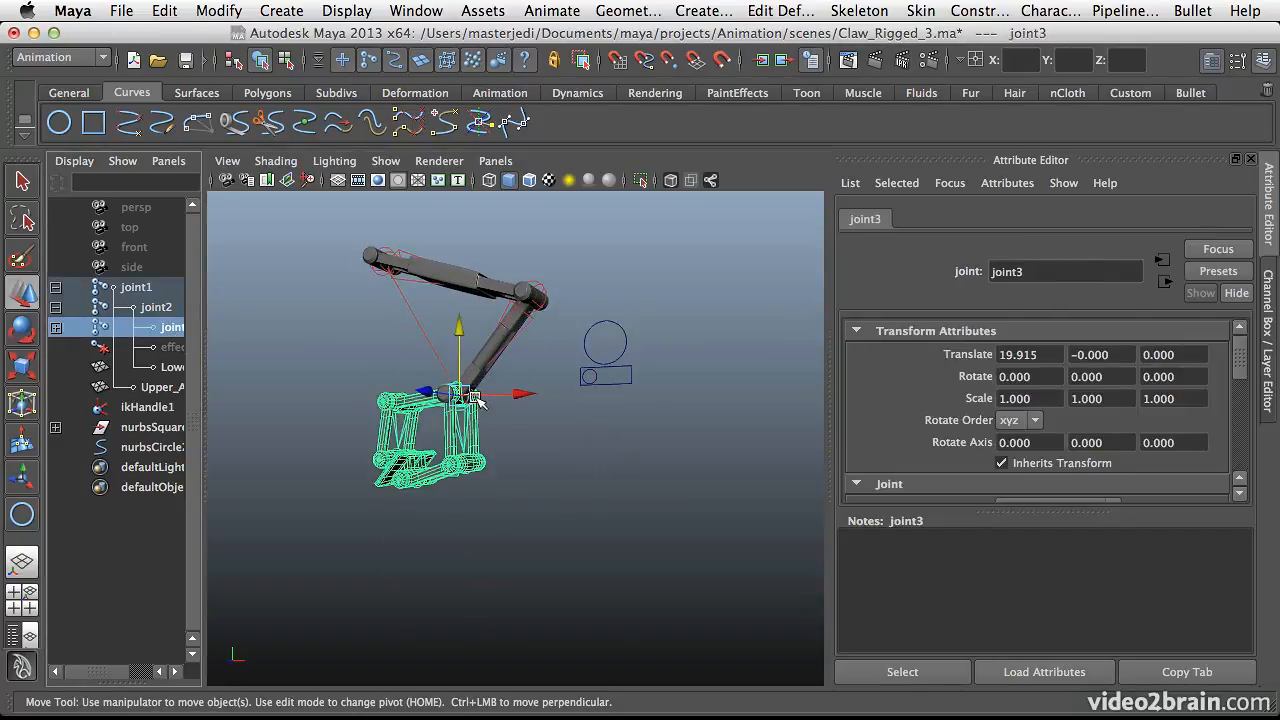
key("e")
left_click_drag(538, 363, 510, 308)
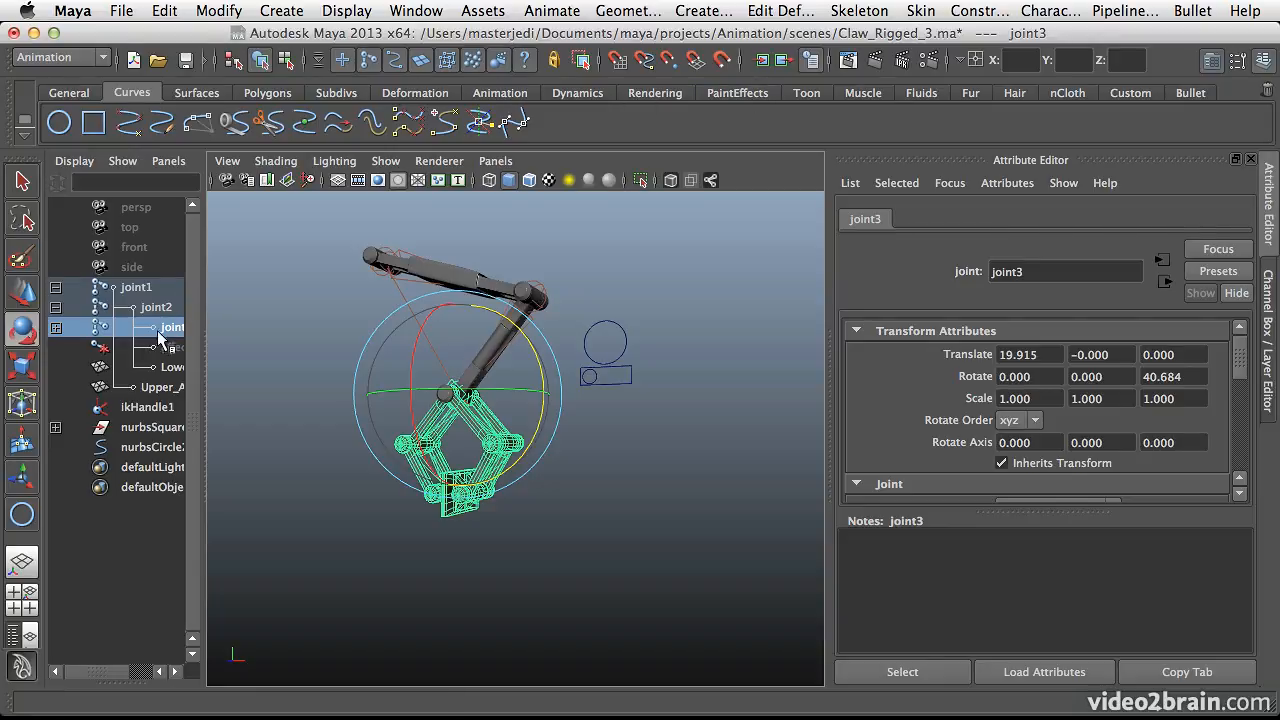
Undo the joint3 rotation and the nurbsCircle2 move, and clear the selection.
key("ctrl+z")
key("ctrl+z")
key("ctrl+z")
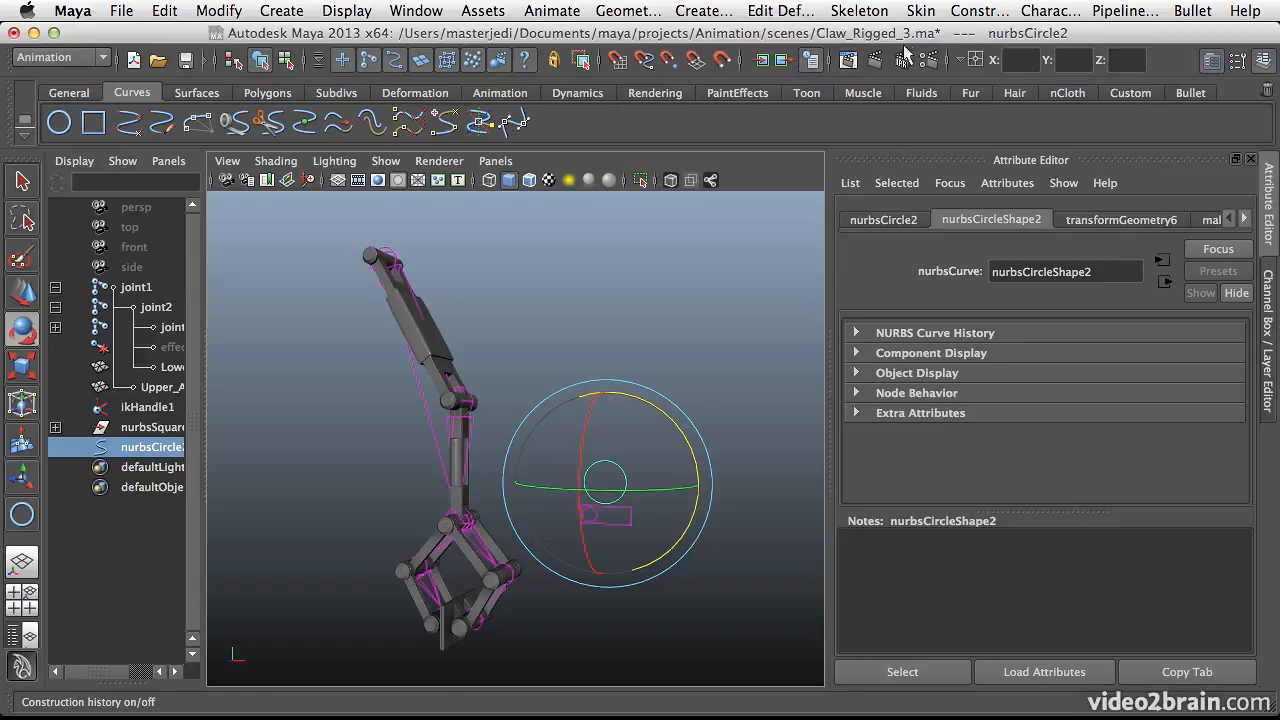
key("e")
mouse_move(571, 388)
left_mouse_down()
mouse_move(600, 400)
mouse_move(569, 402)
left_mouse_up()
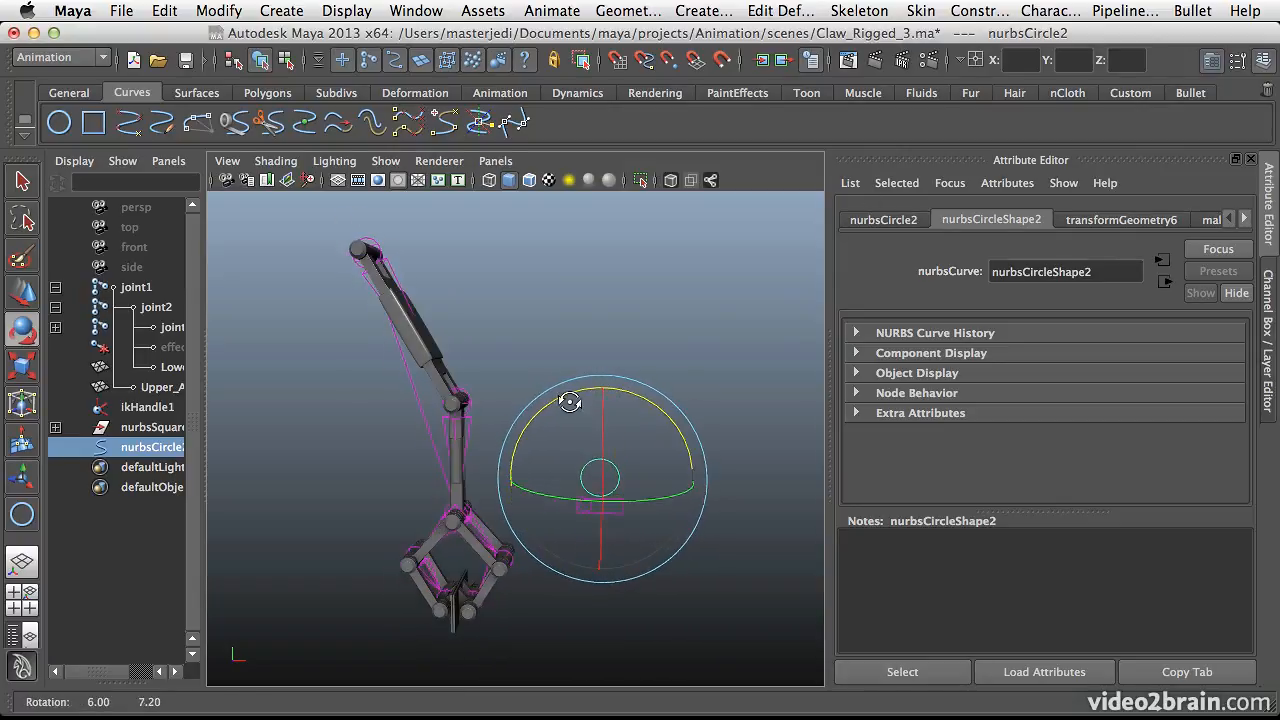
key("q")
left_click(646, 335)
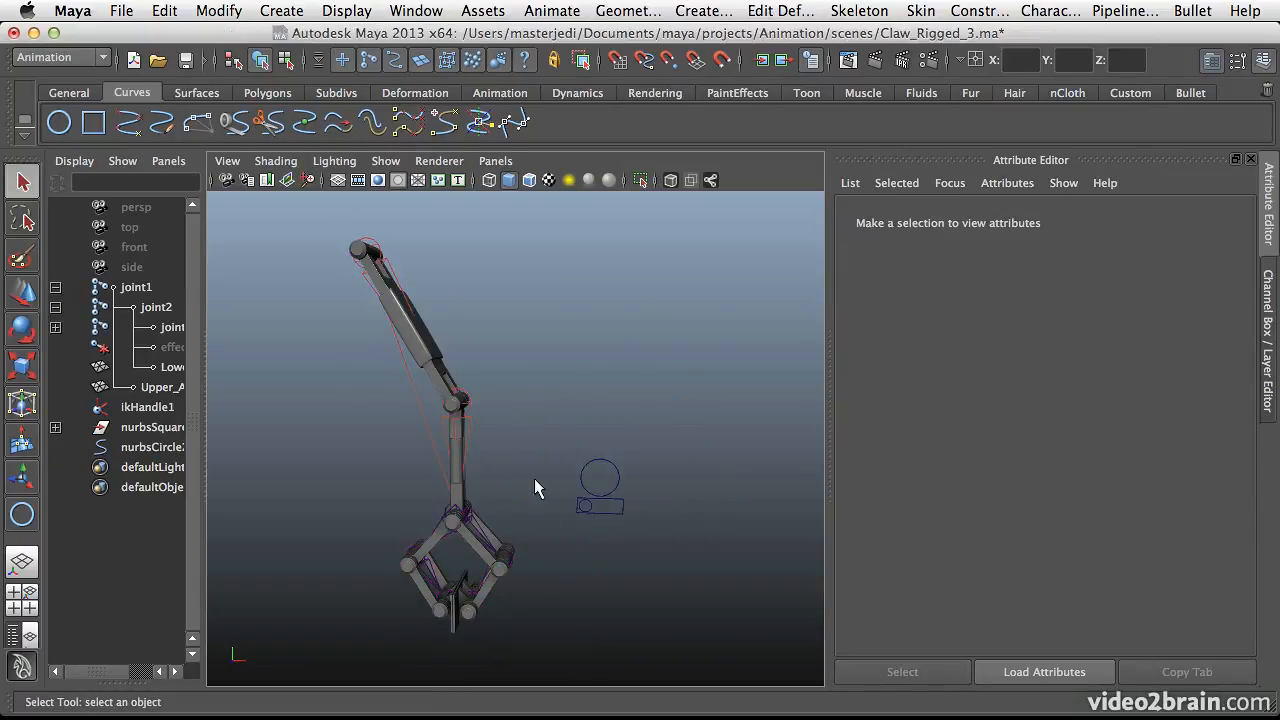
Try moving the small circle inside the rectangular claw control sideways, and undo the move.
left_click(587, 503)
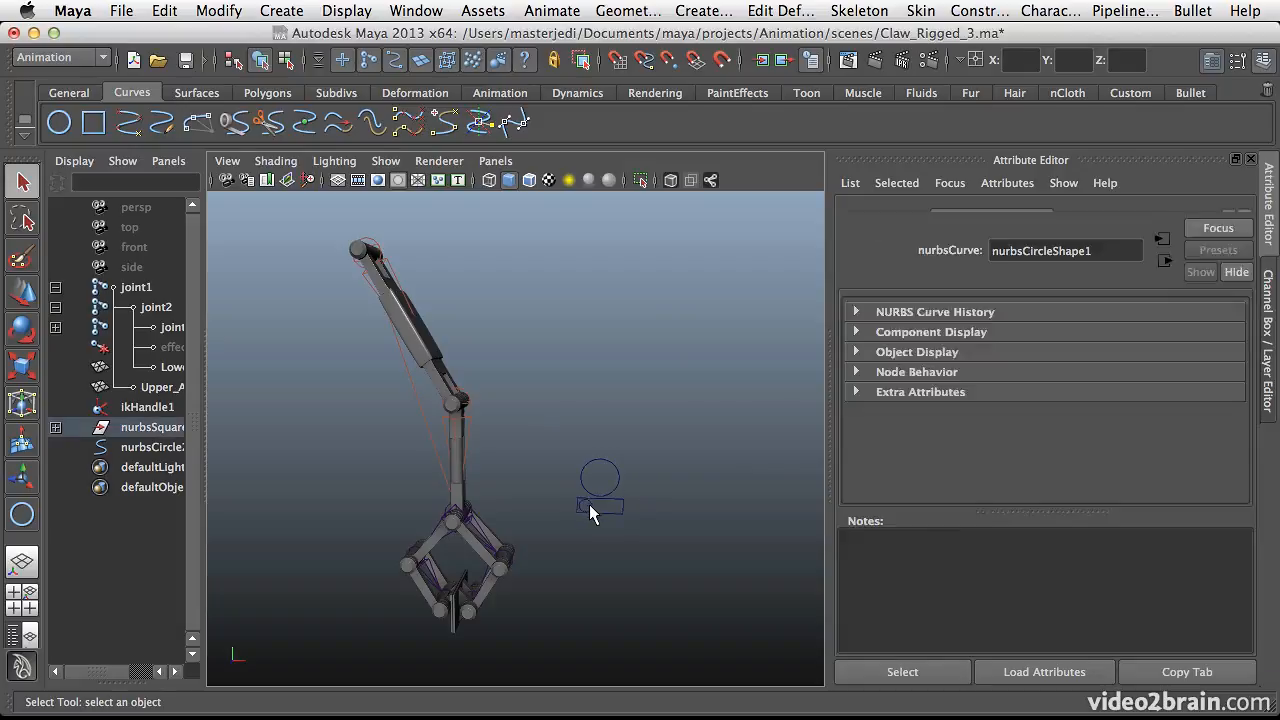
key("w")
left_click_drag(645, 510, 669, 517)
key("ctrl+z")
key("q")
Try raising the nurbsCircle2 control to lift the arm, undo the move, and clear the selection.
left_click(619, 478)
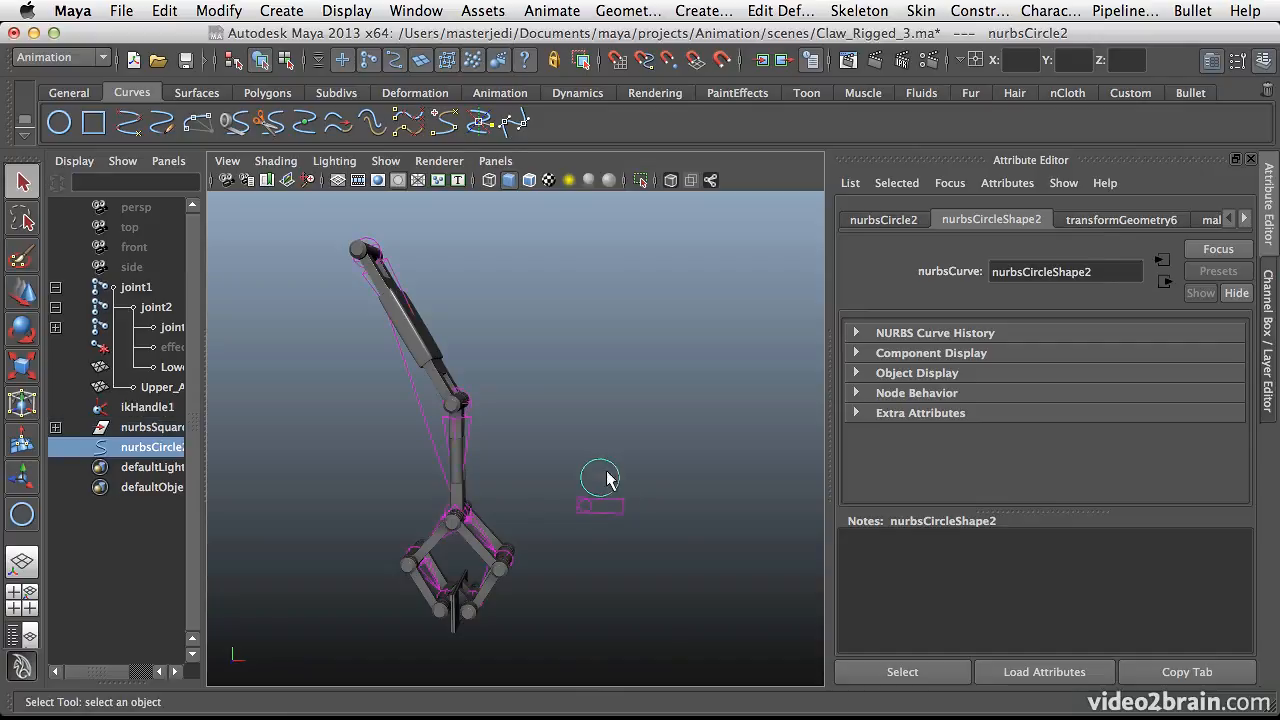
key("w")
left_click_drag(603, 422, 607, 318)
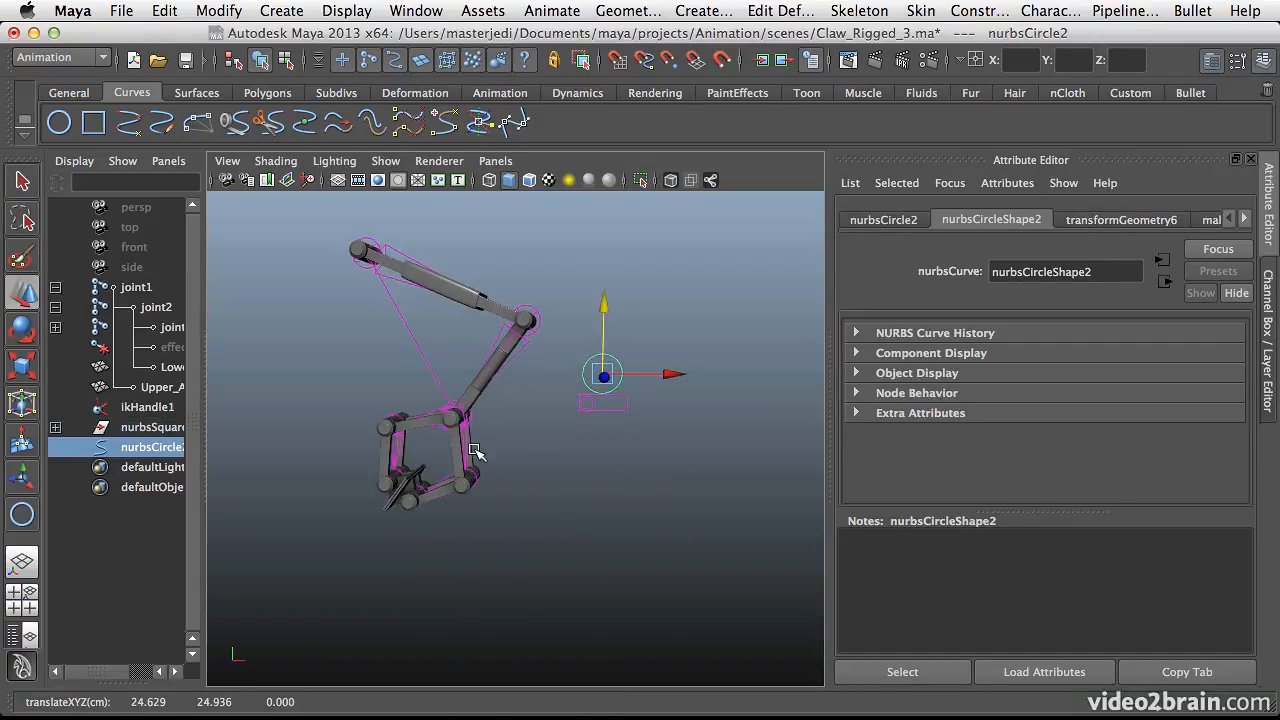
key("ctrl+z")
key("q")
left_click(528, 457)
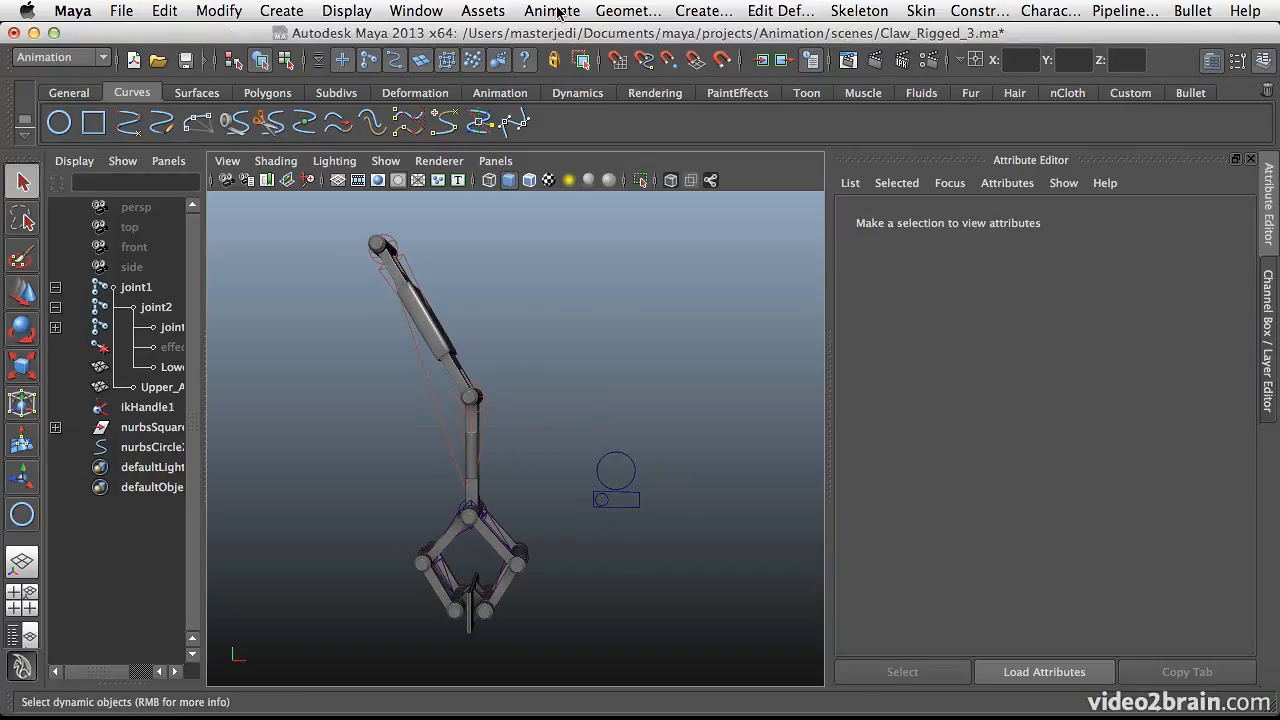
Open the Expression Editor and keep the arm and its controls in view beside it.
left_click(411, 11)
mouse_move(440, 83)
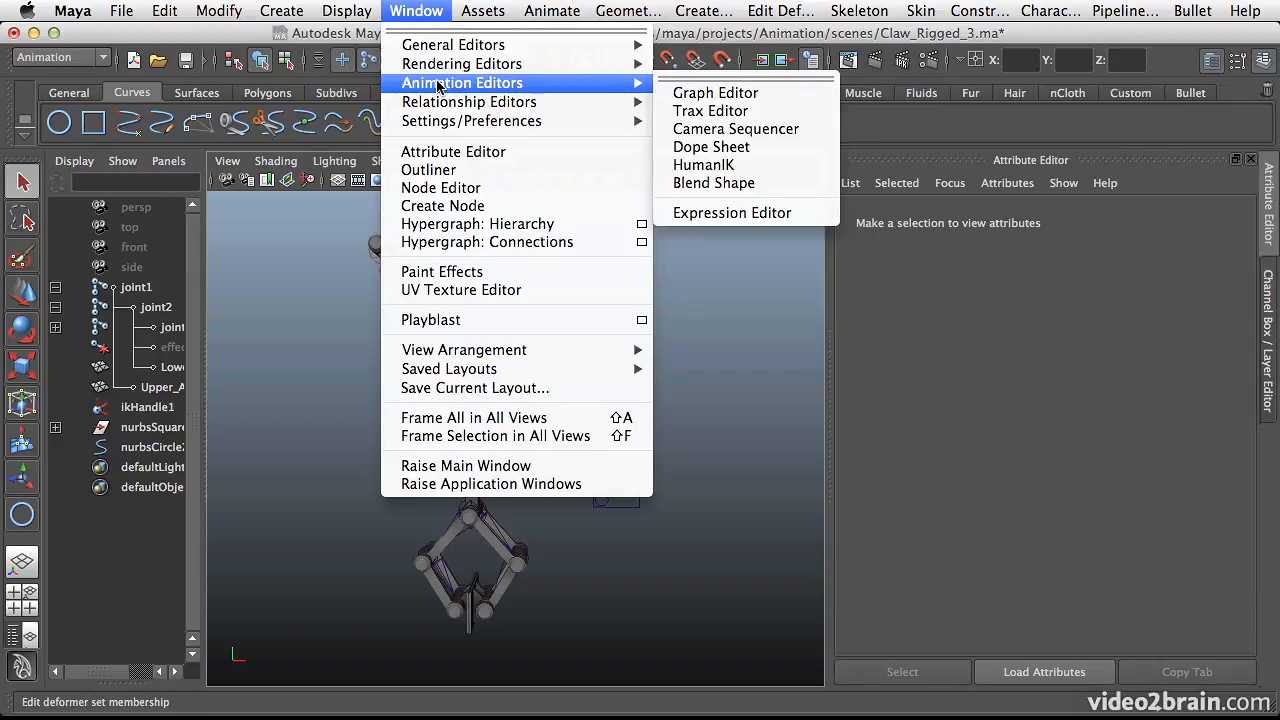
left_click(708, 215)
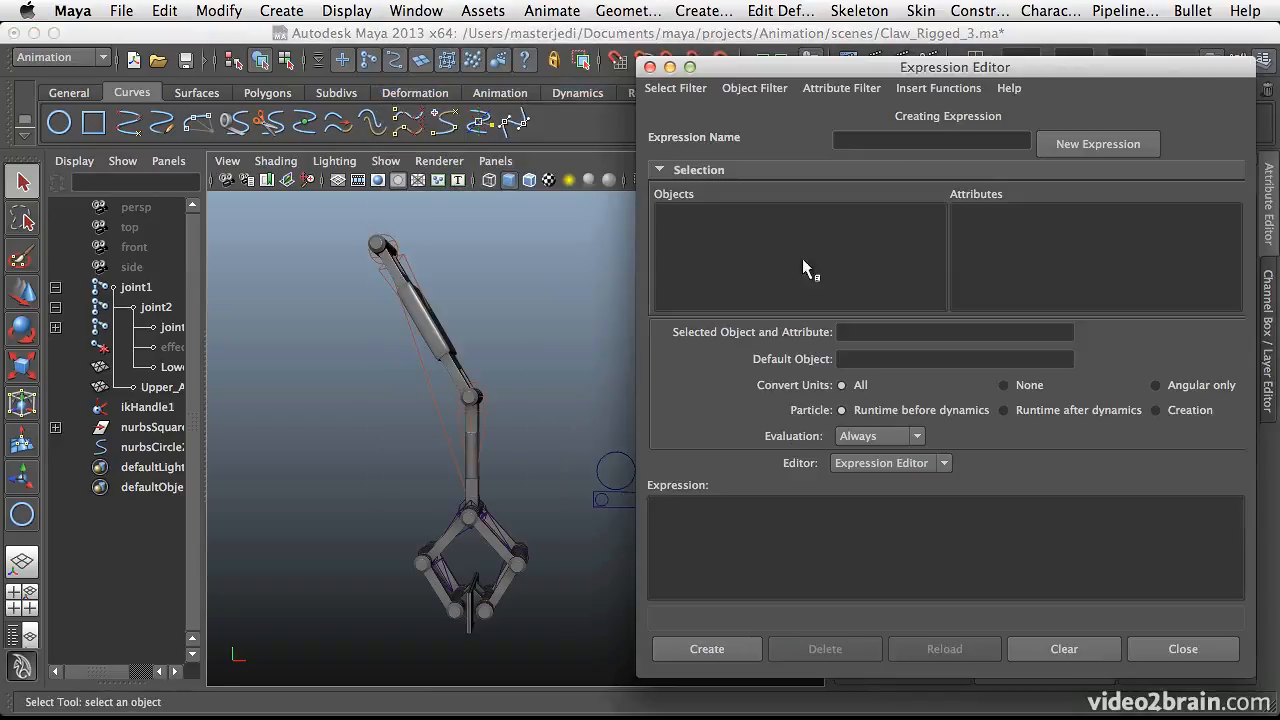
middle_click_drag(471, 495, 408, 488, "alt")
left_click_drag(480, 484, 488, 496, "alt")
middle_click_drag(488, 496, 495, 502, "alt")
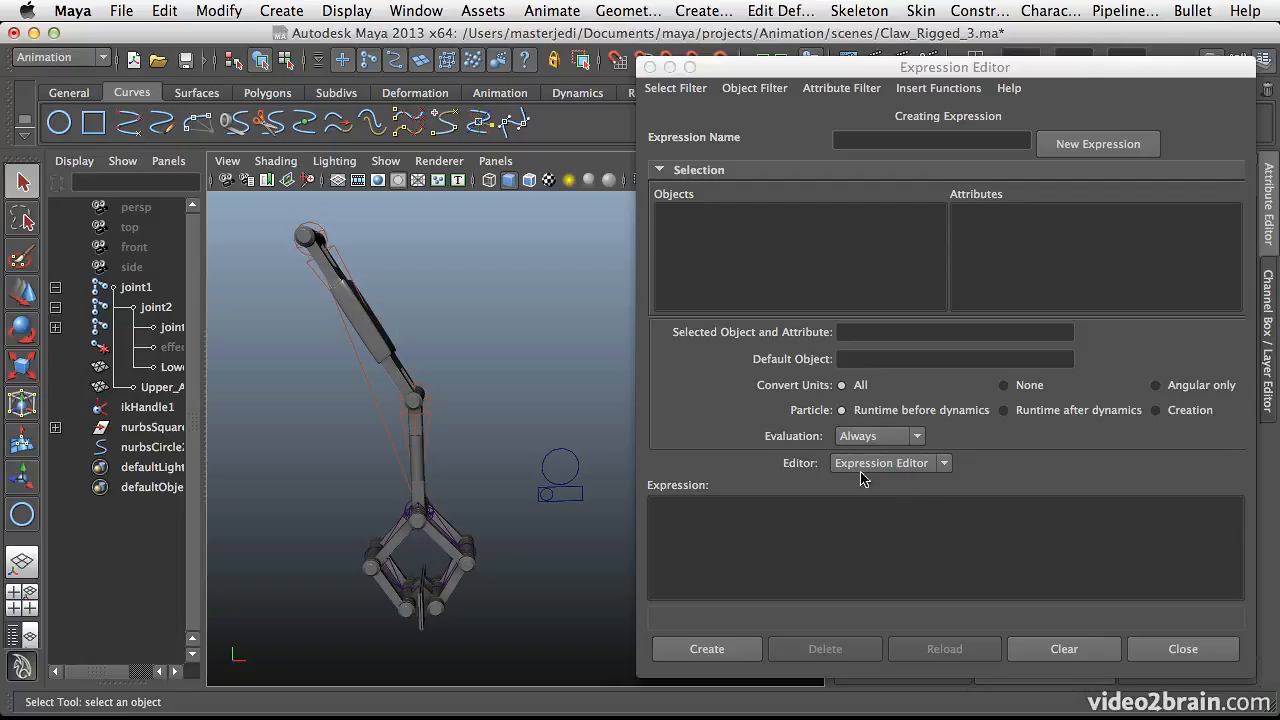
Filter the Expression Editor by object/attribute name and select joint3 together with nurbsCircle2.
left_click(572, 455)
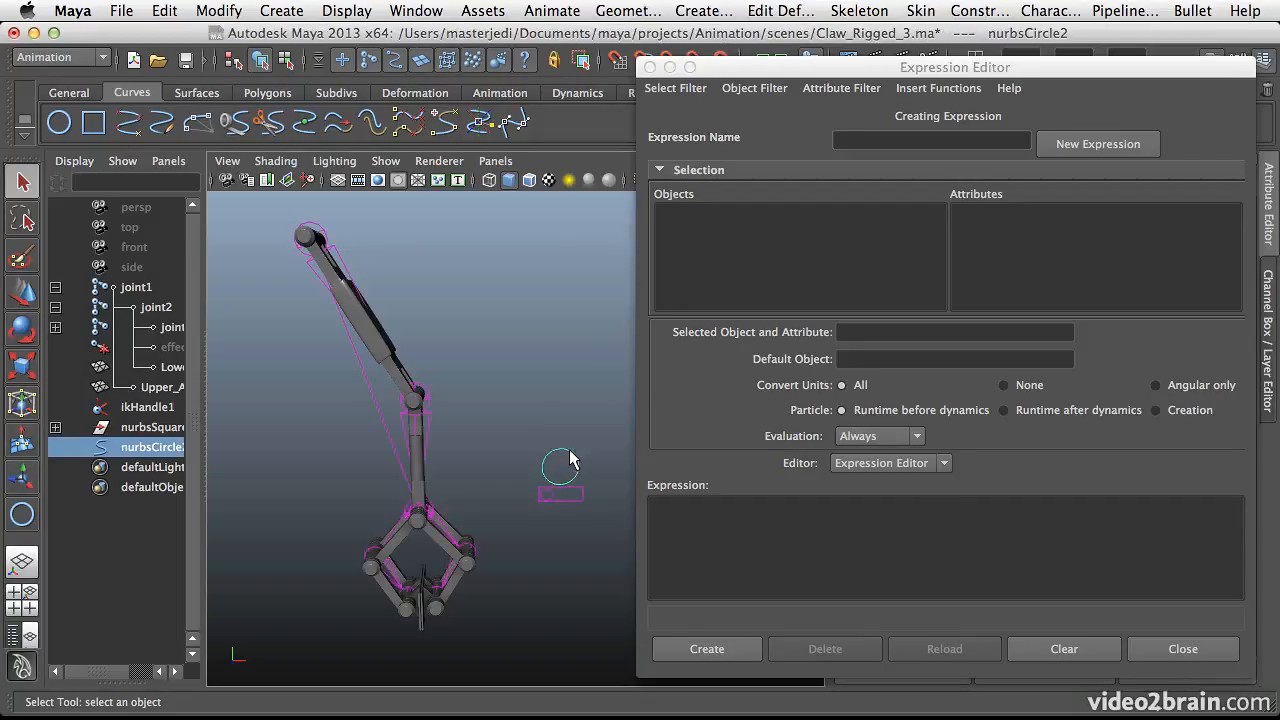
left_click(684, 89)
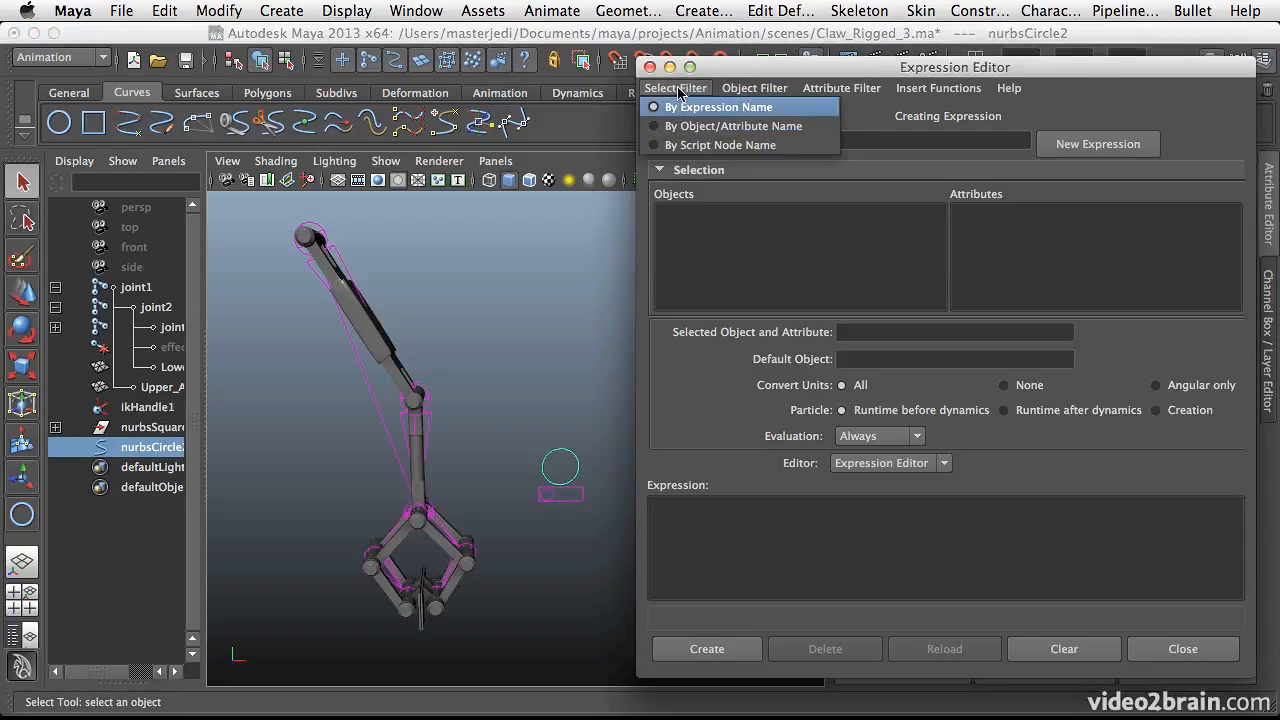
left_click(688, 126)
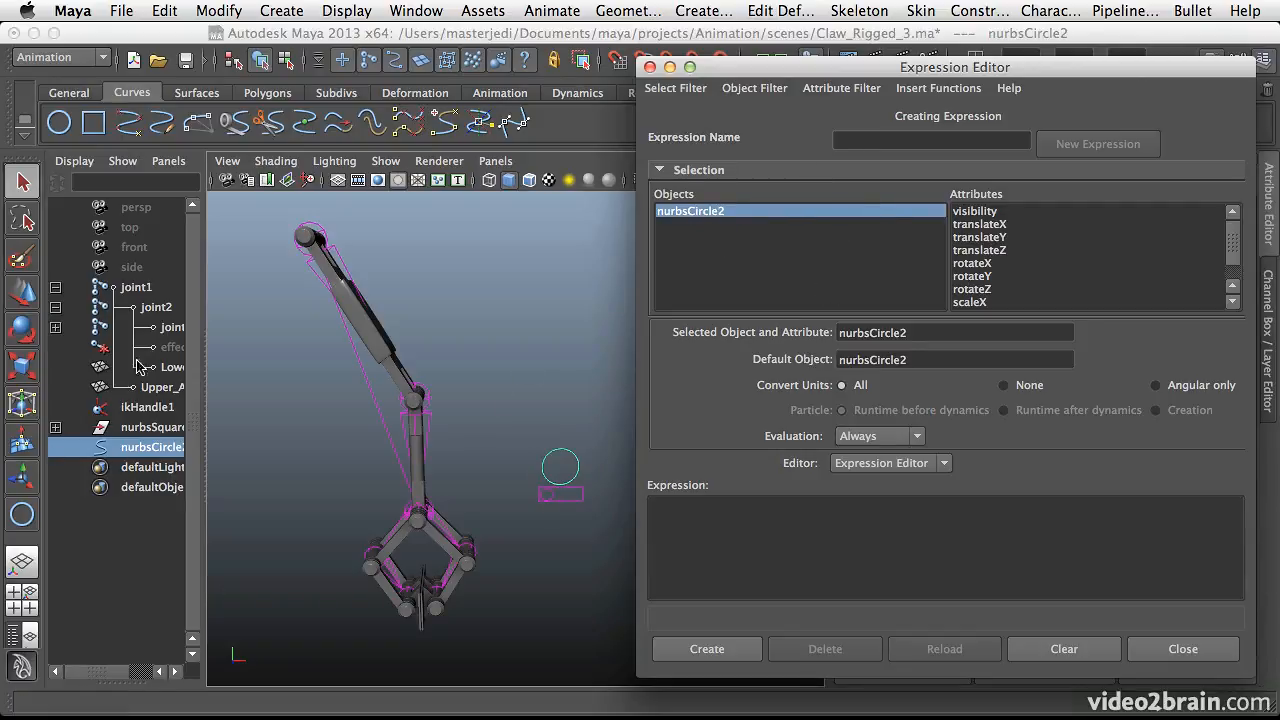
left_click(168, 328)
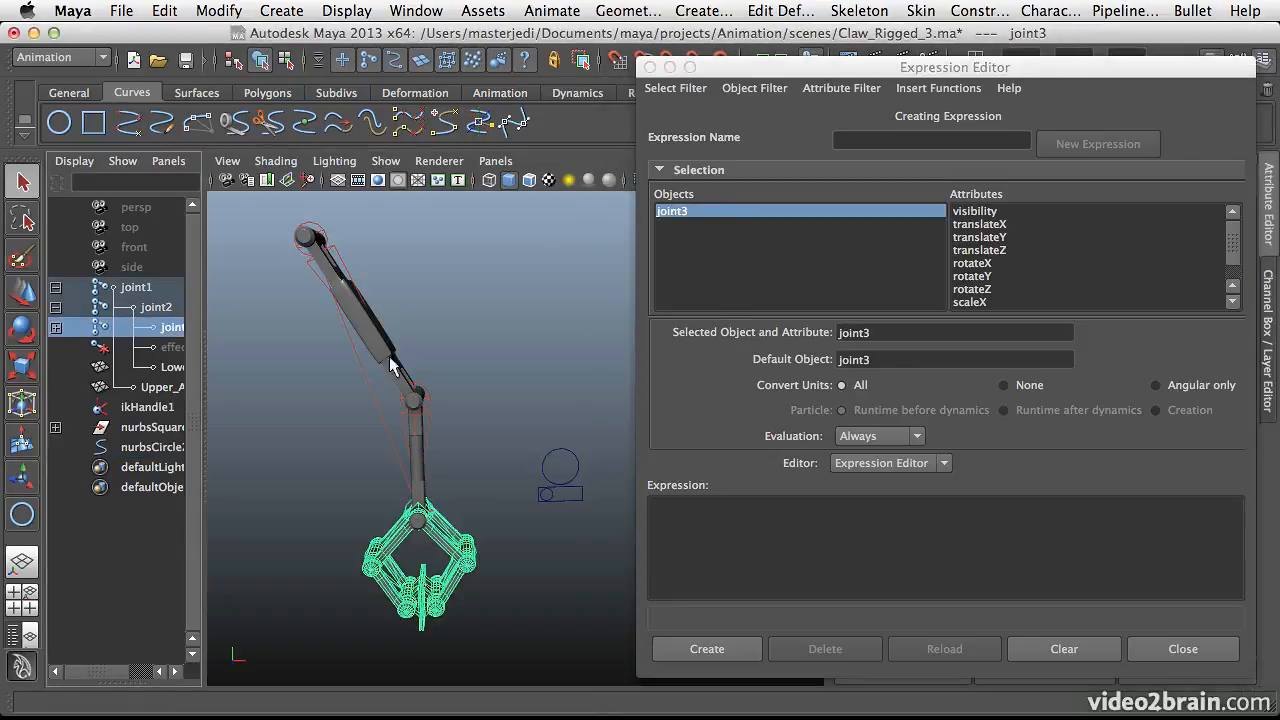
left_click(560, 448, "shift")
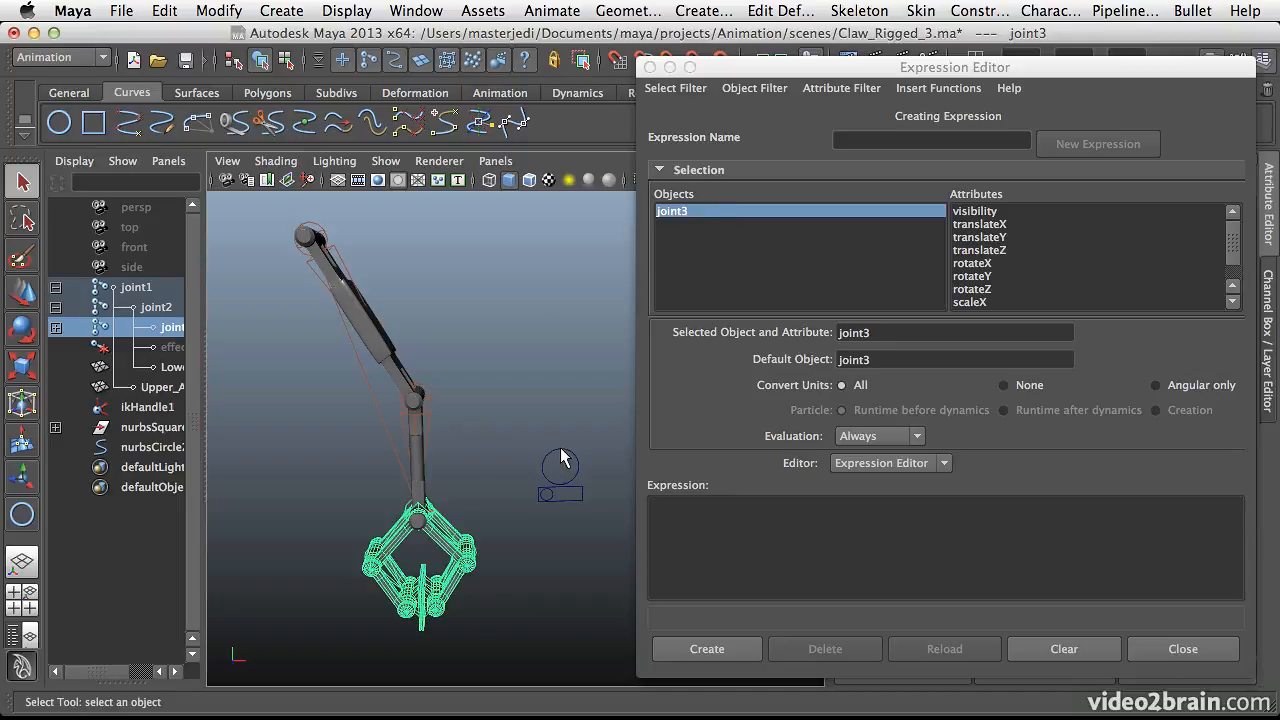
Look through the attributes listed for joint3 and pick rotateZ.
left_click(706, 224)
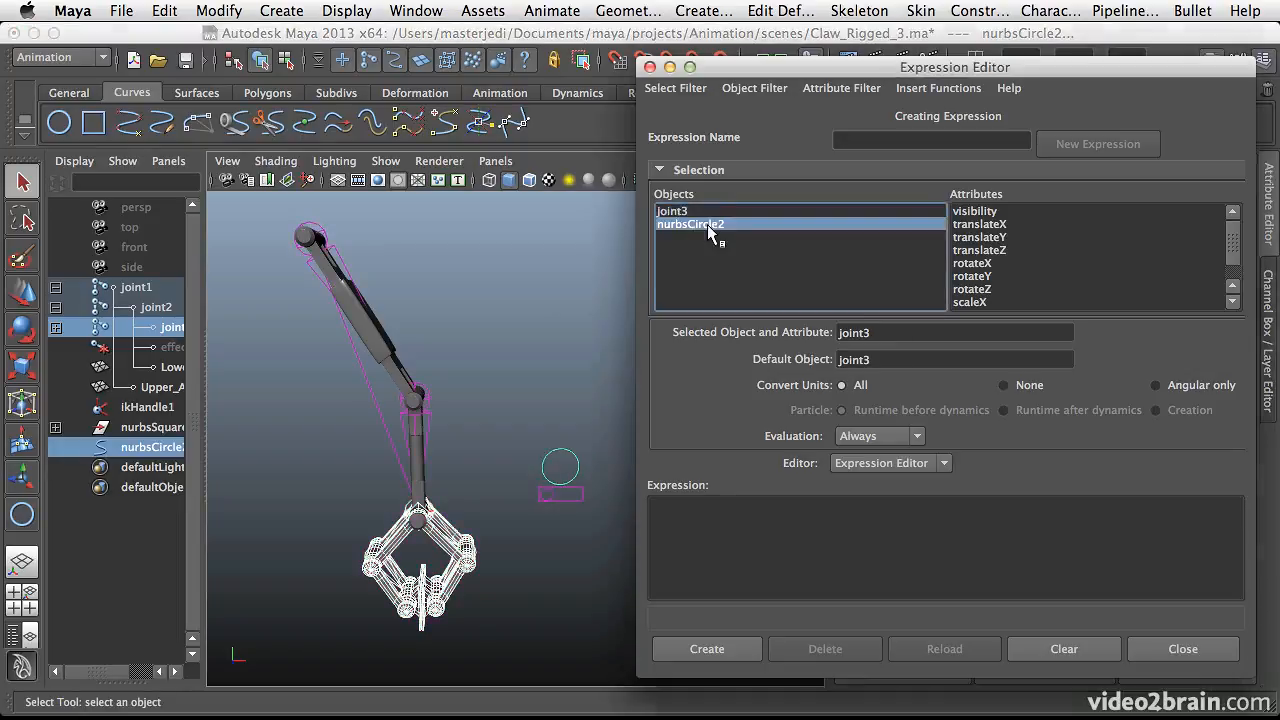
left_click(687, 210)
scroll(1109, 267, "down", 2)
scroll(1109, 267, "up", 2)
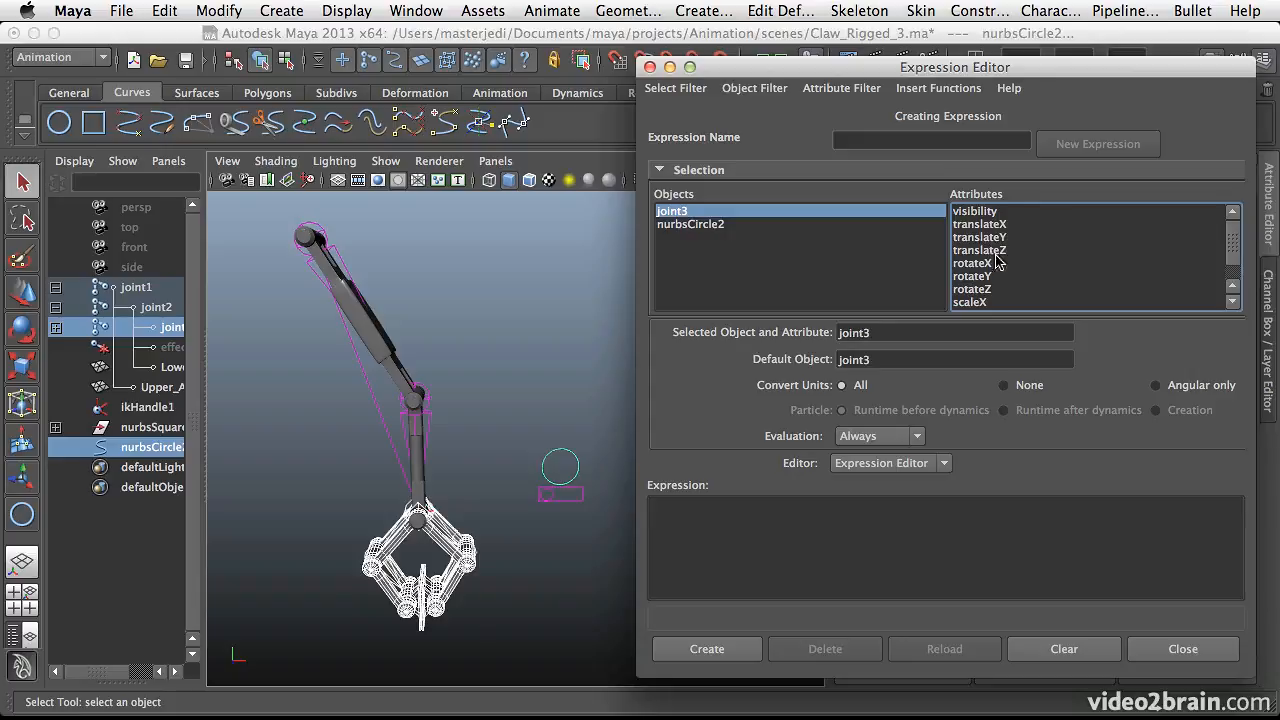
left_click(988, 289)
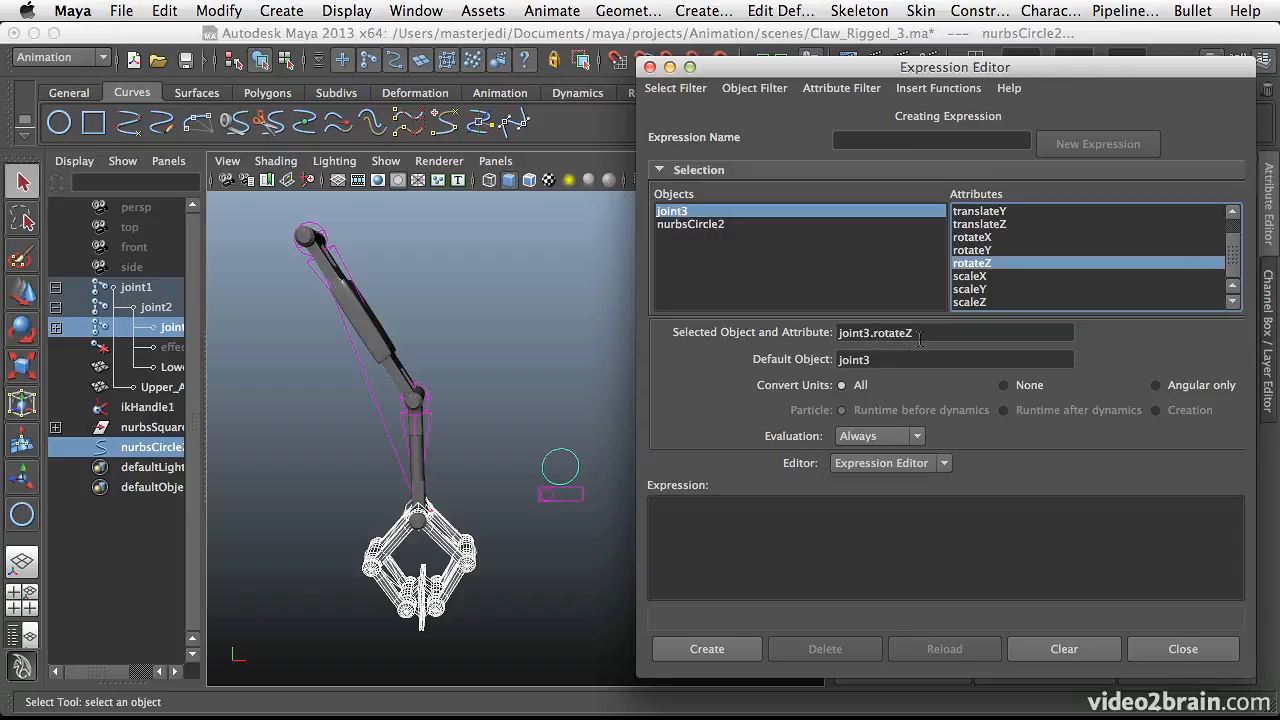
Choose the rotateZ attribute of nurbsCircle2 and copy its full name, nurbsCircle2.rotateZ.
left_click(695, 225)
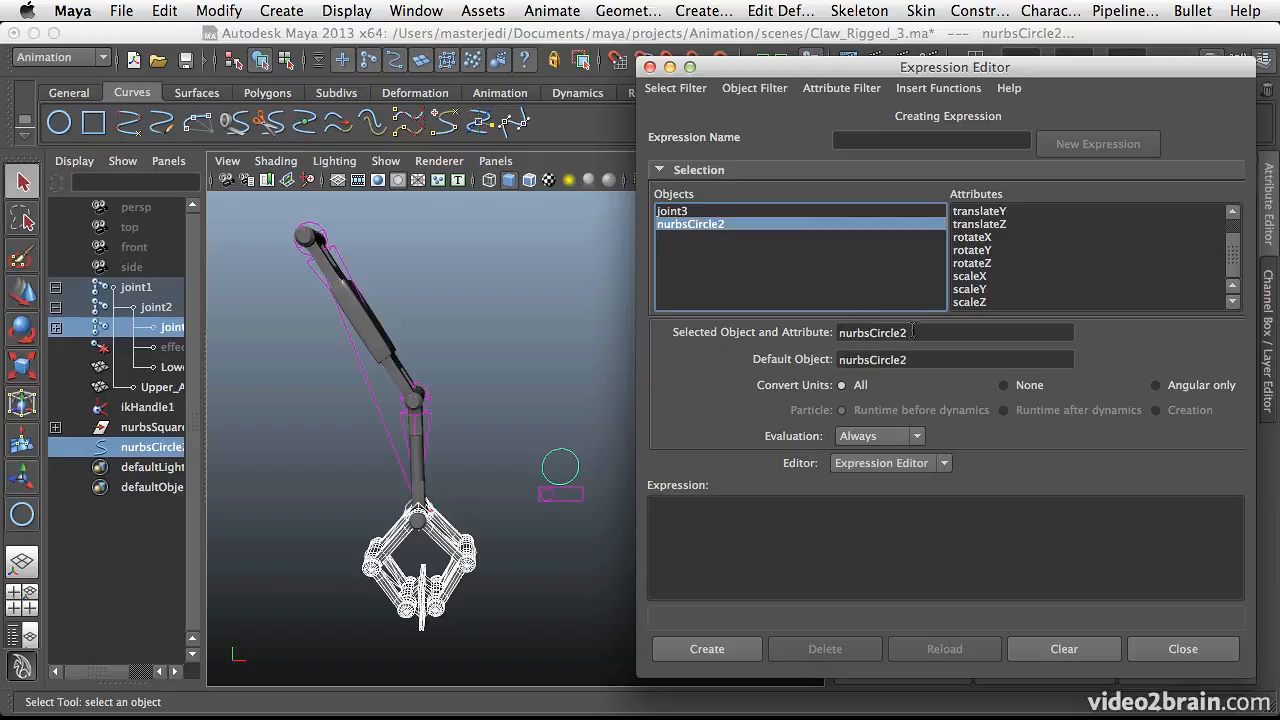
left_click(984, 262)
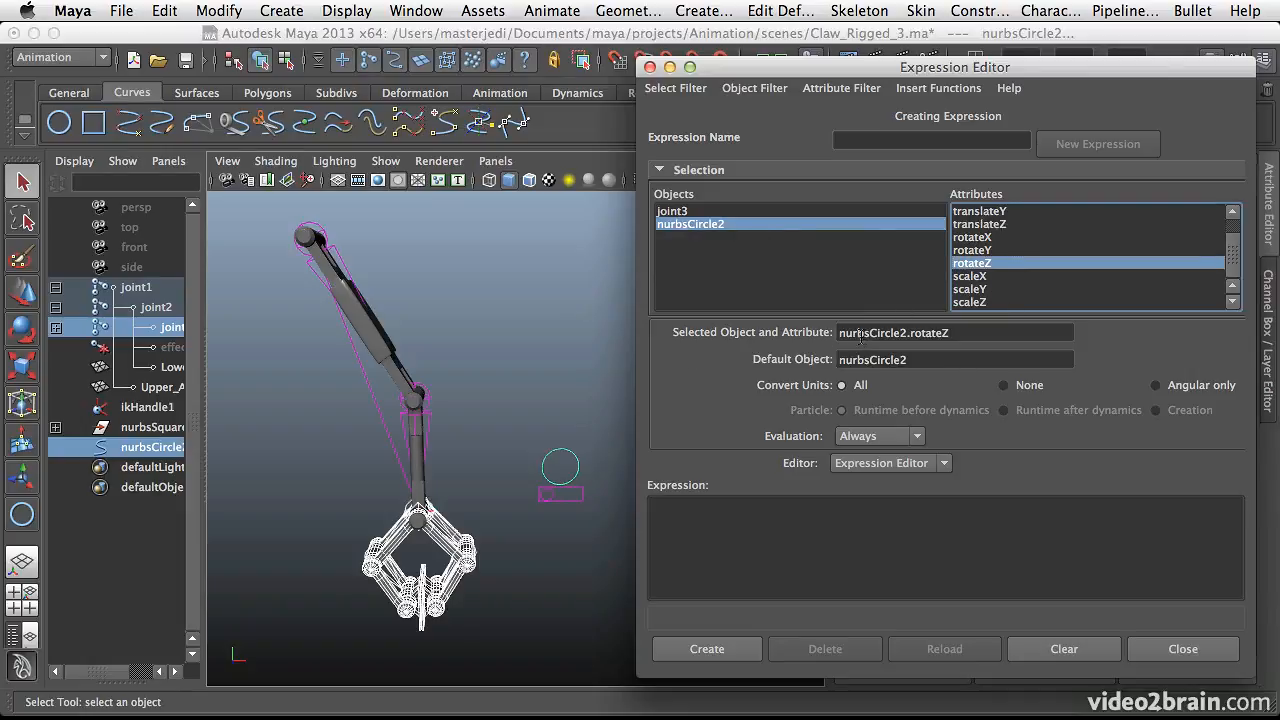
left_click_drag(966, 333, 764, 356)
key("super+c")
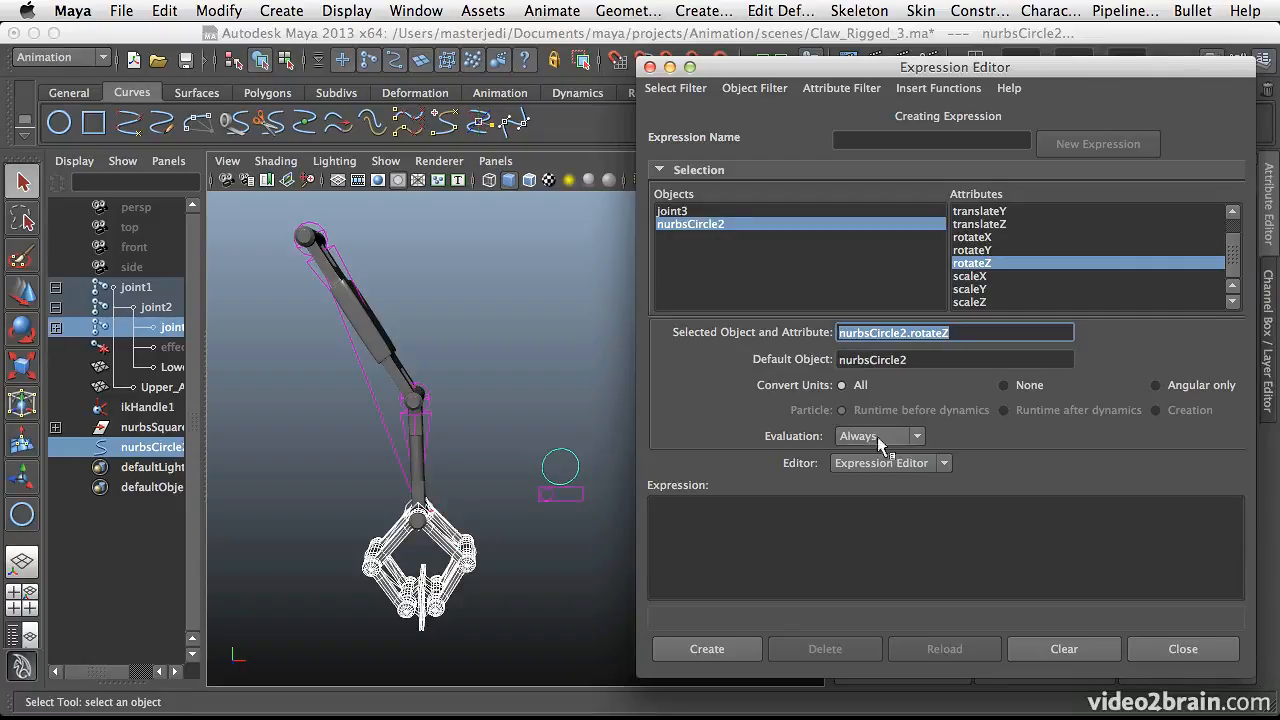
Choose joint3's rotateZ attribute and put joint3.rotateZ into the expression text.
left_click(679, 212)
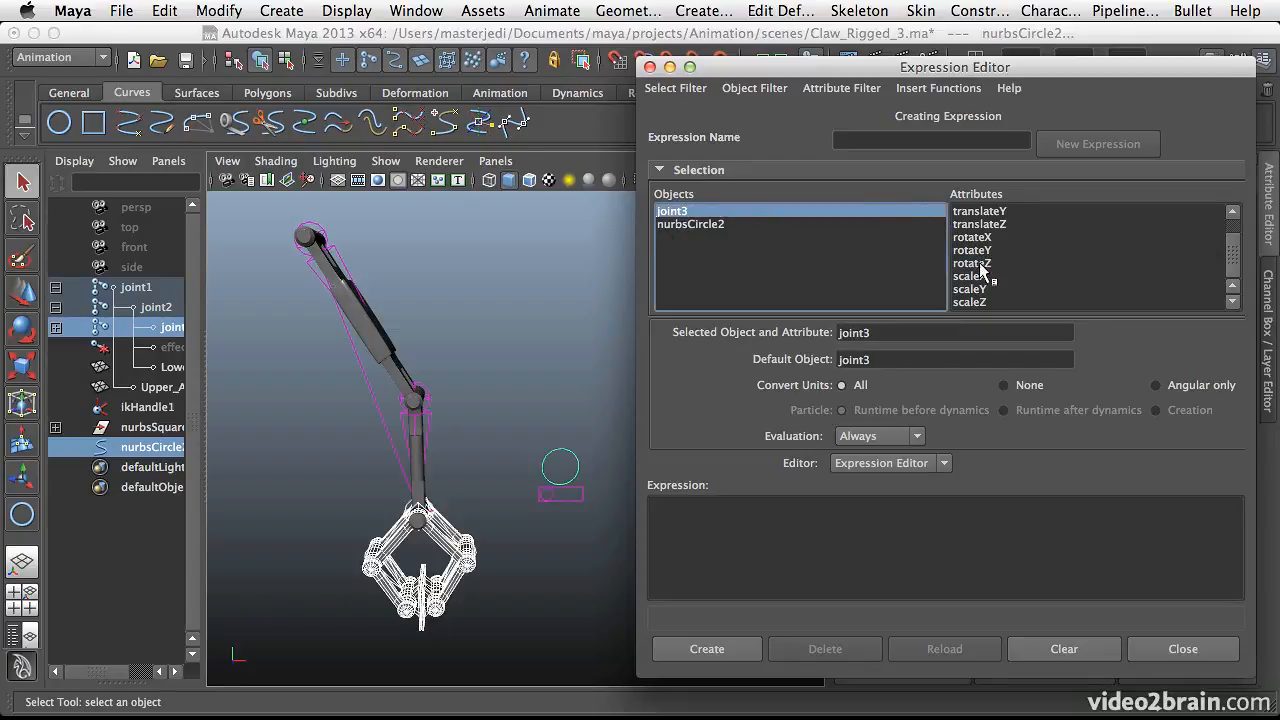
left_click(975, 263)
triple_click(921, 333)
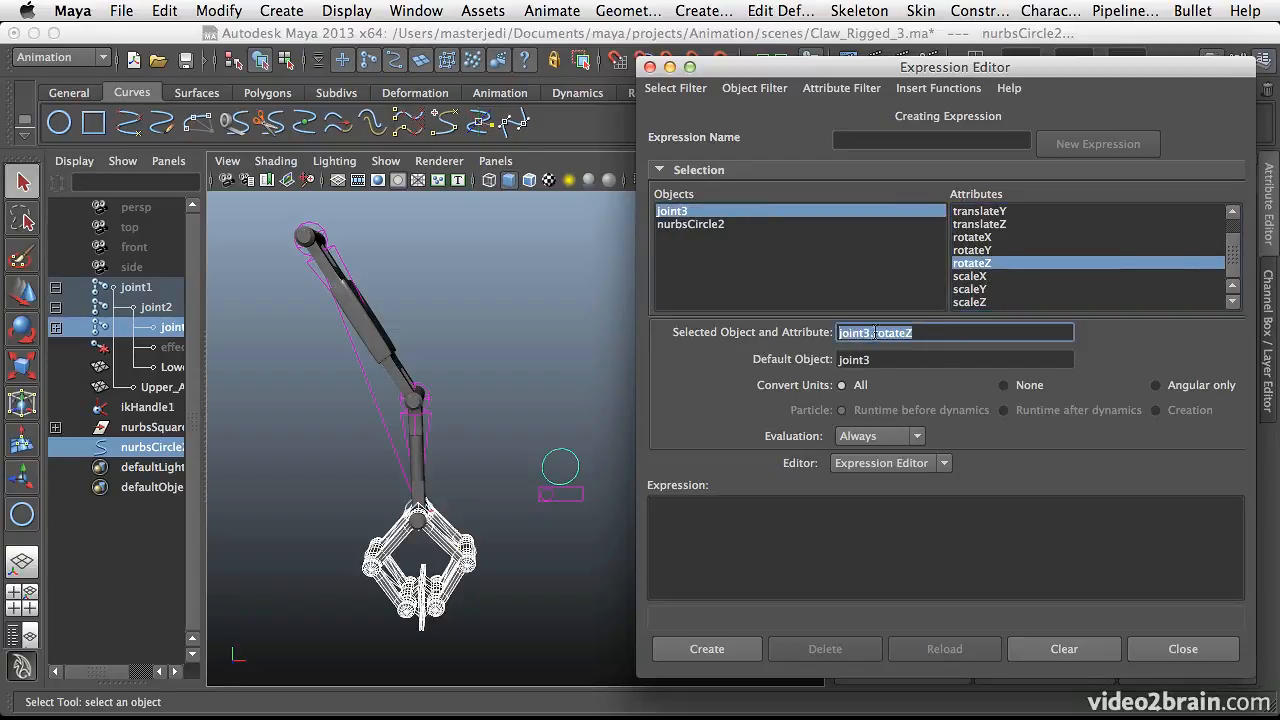
left_click_drag(888, 334, 756, 530)
left_click(762, 518)
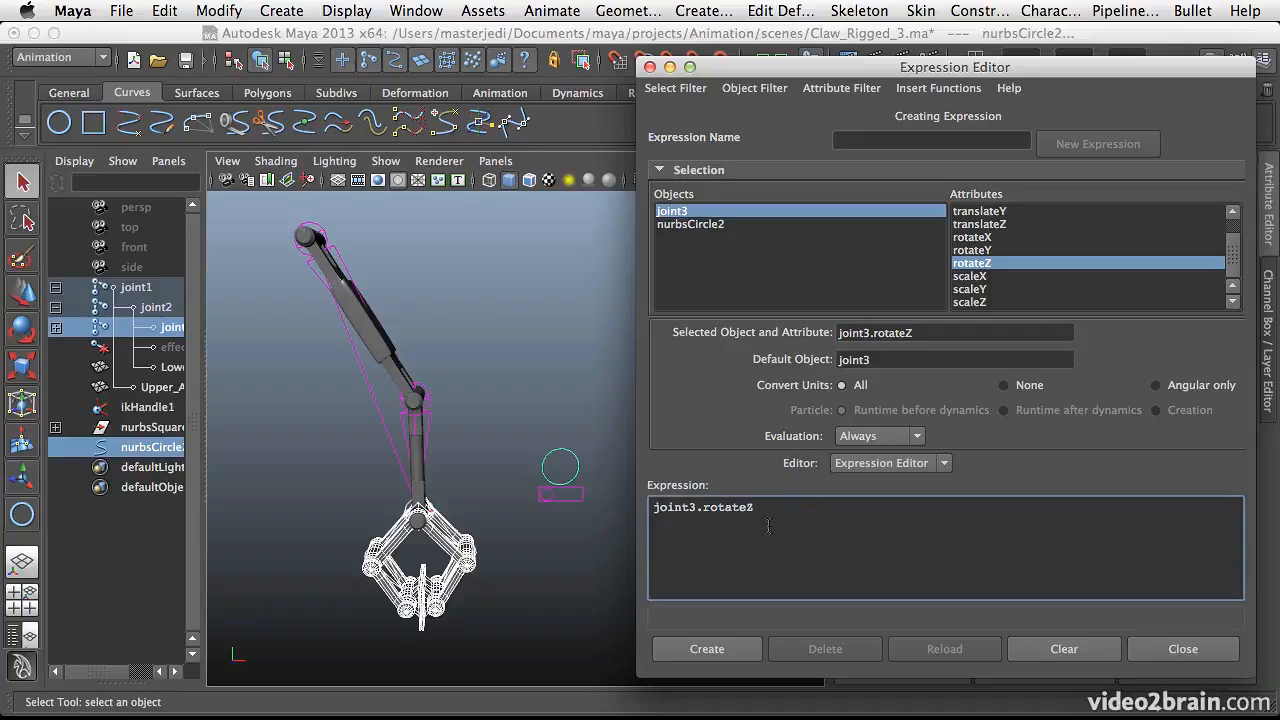
Complete the expression as joint3.rotateZ=nurbsCircle2.rotateZ and create it.
type("=")
key("super+v")
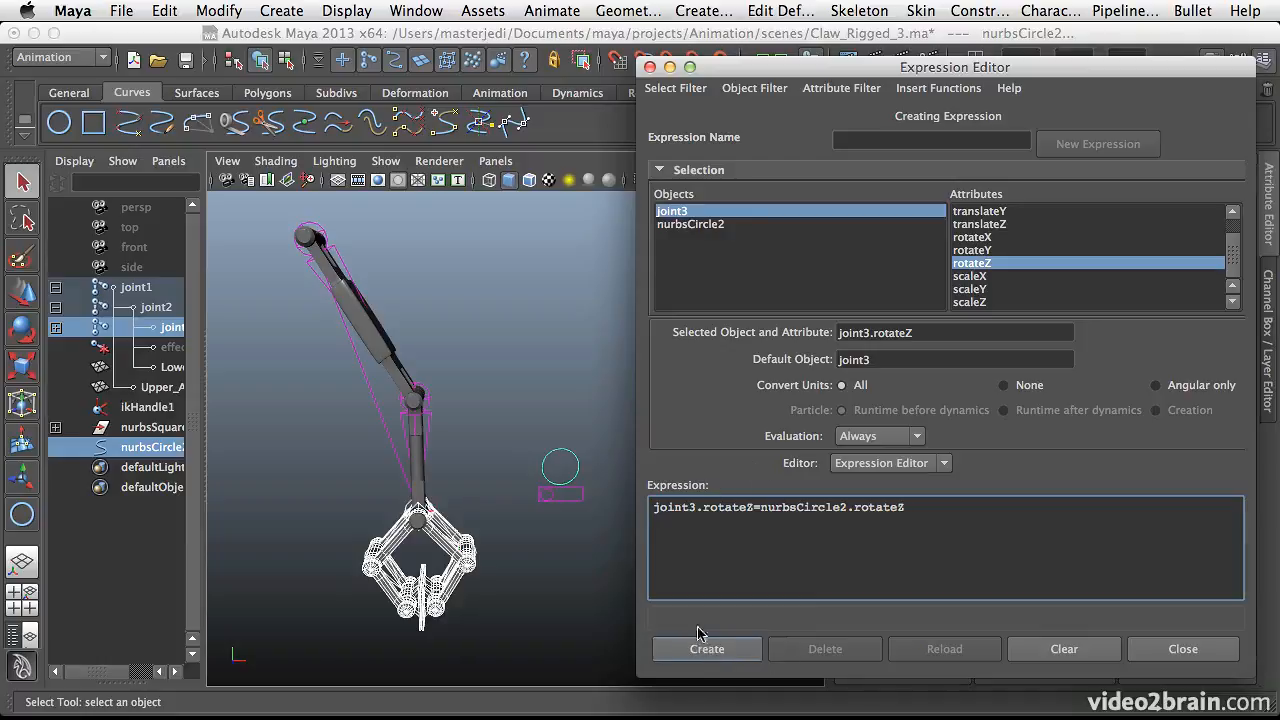
left_click(714, 651)
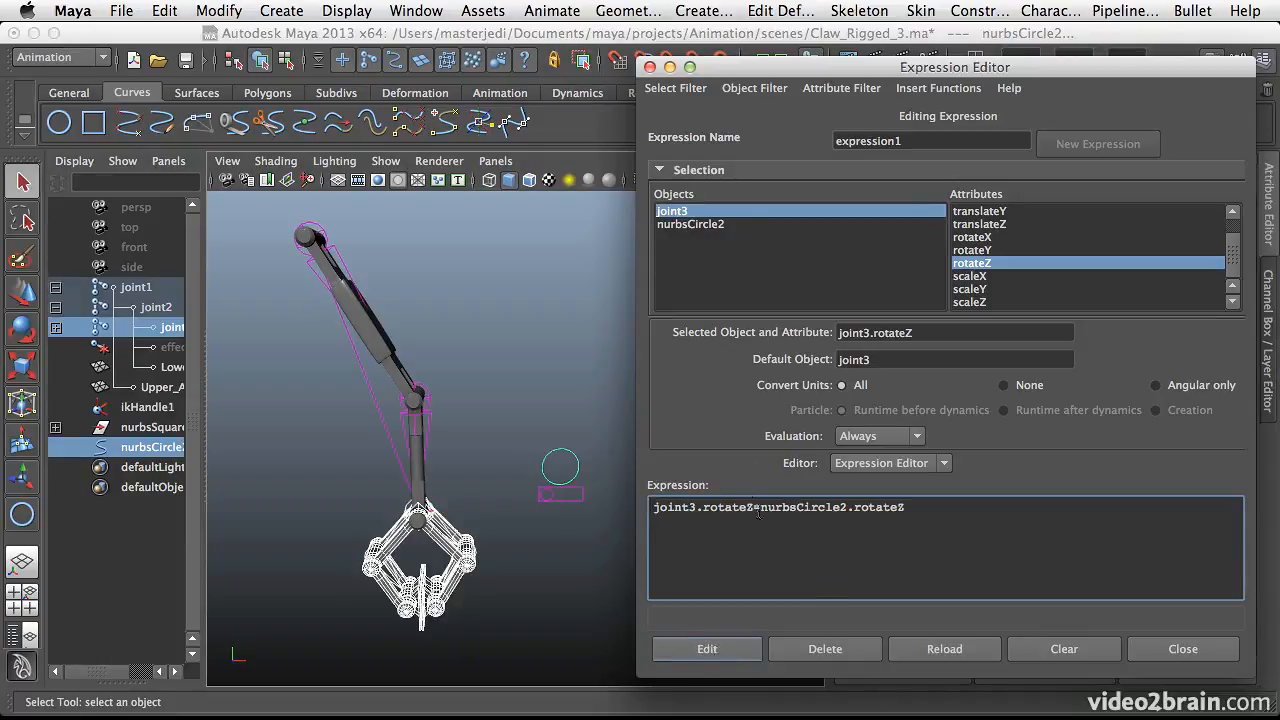
Test the expression by rotating nurbsCircle2 about -40 degrees around Z, and undo the rotation.
left_click(572, 464)
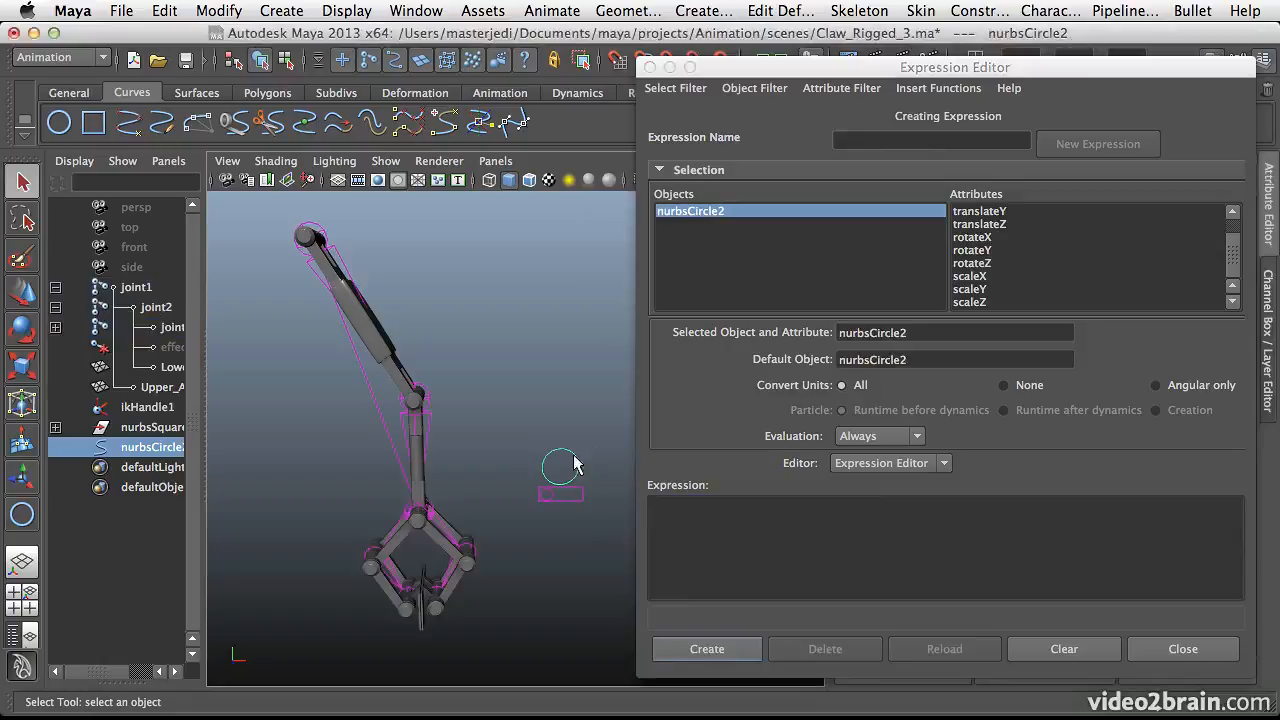
key("e")
left_click_drag(512, 400, 562, 370)
key("super+z")
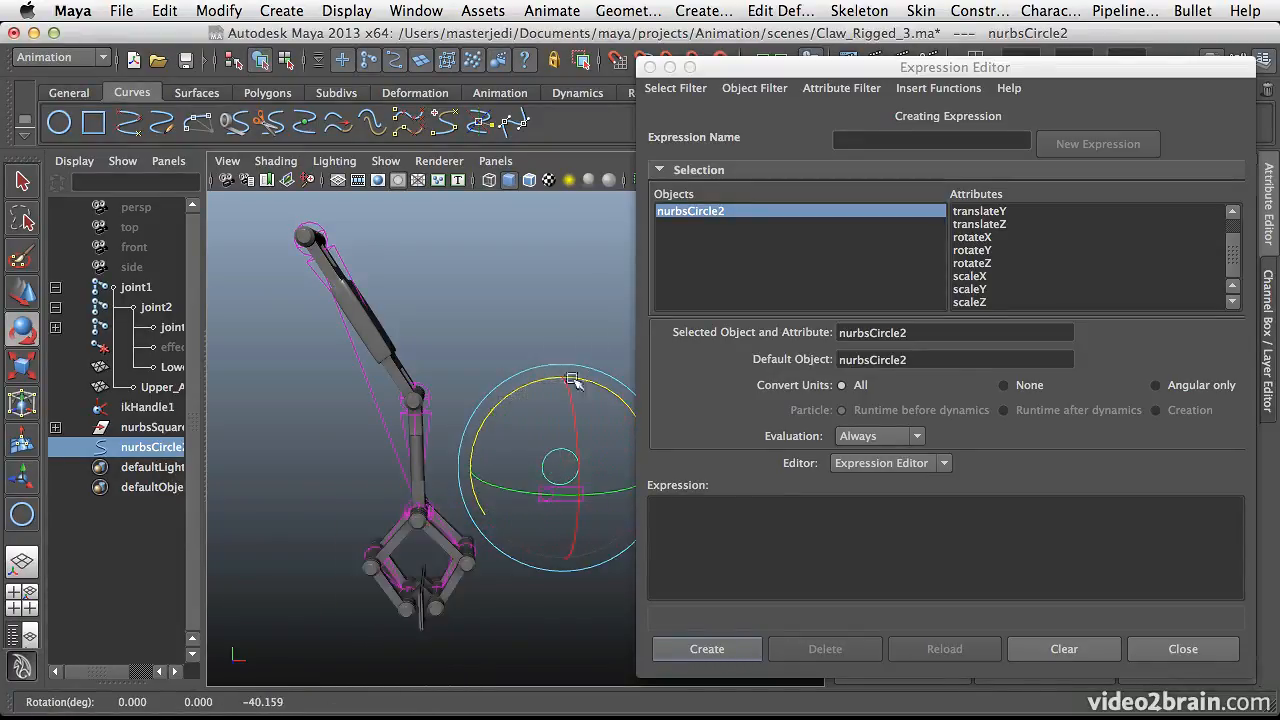
List the expressions by name and open the existing expression1 for editing.
left_click_drag(468, 531, 486, 514, "alt")
right_click_drag(486, 514, 420, 518, "alt")
left_click_drag(445, 505, 491, 494, "alt")
right_click_drag(545, 465, 583, 451, "alt")
middle_click_drag(546, 446, 505, 453, "alt")
right_click_drag(512, 454, 569, 449, "alt")
middle_click_drag(569, 449, 568, 439, "alt")
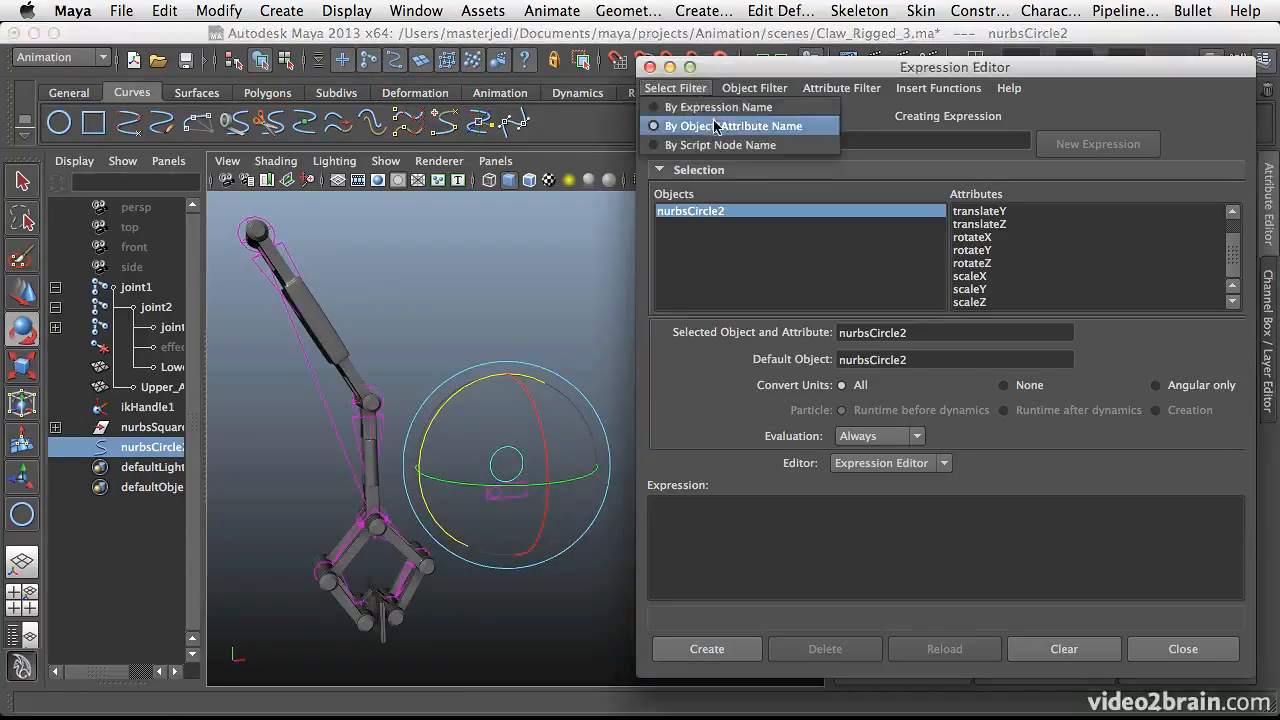
left_click(718, 107)
left_click(675, 89)
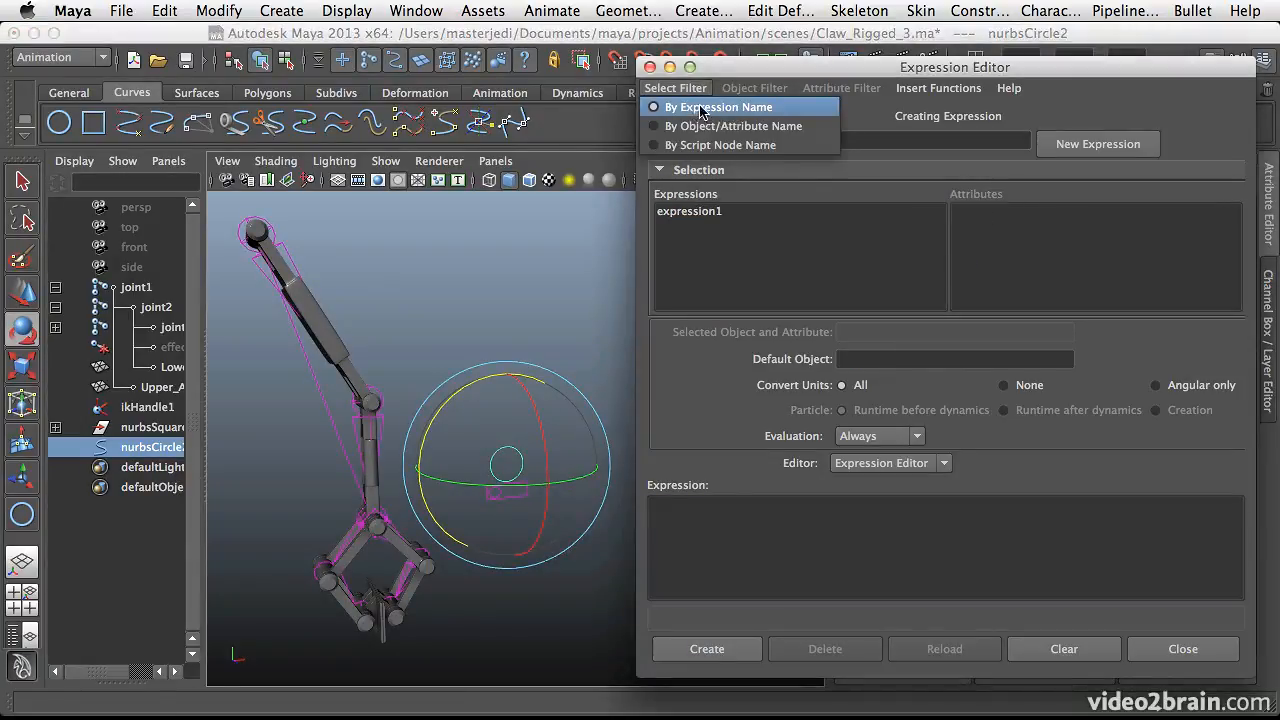
left_click(705, 110)
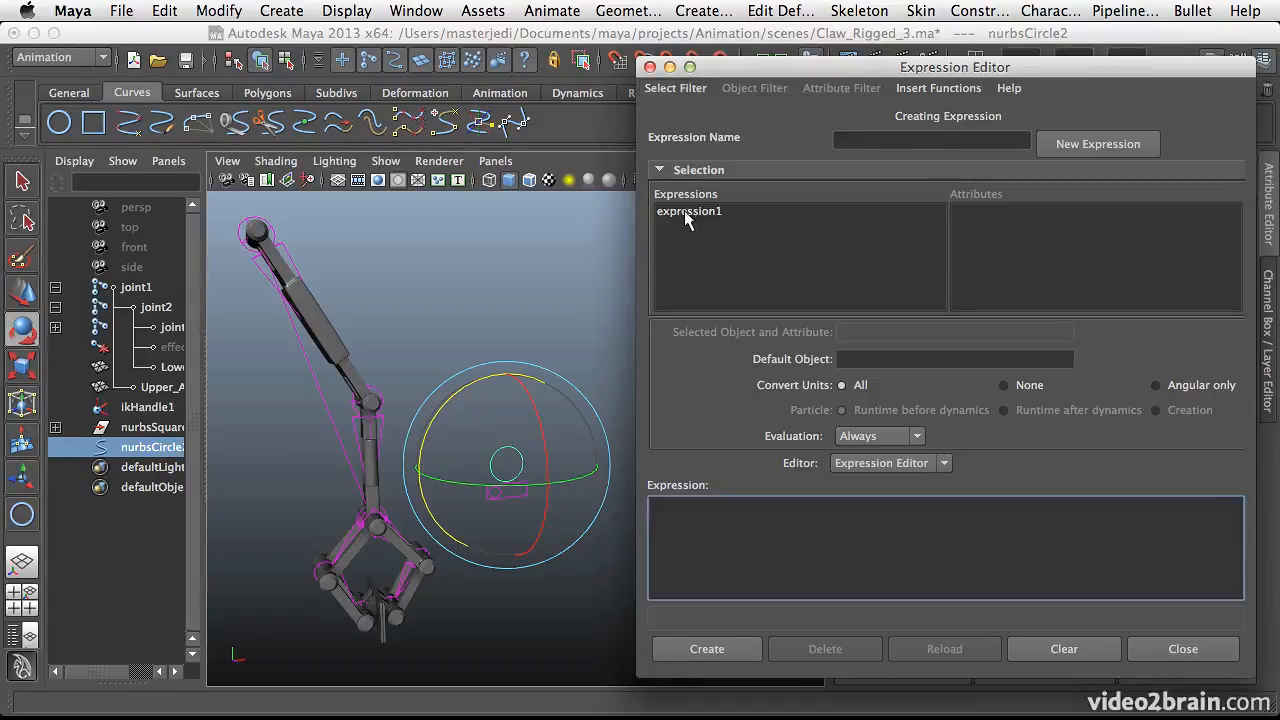
left_click(684, 210)
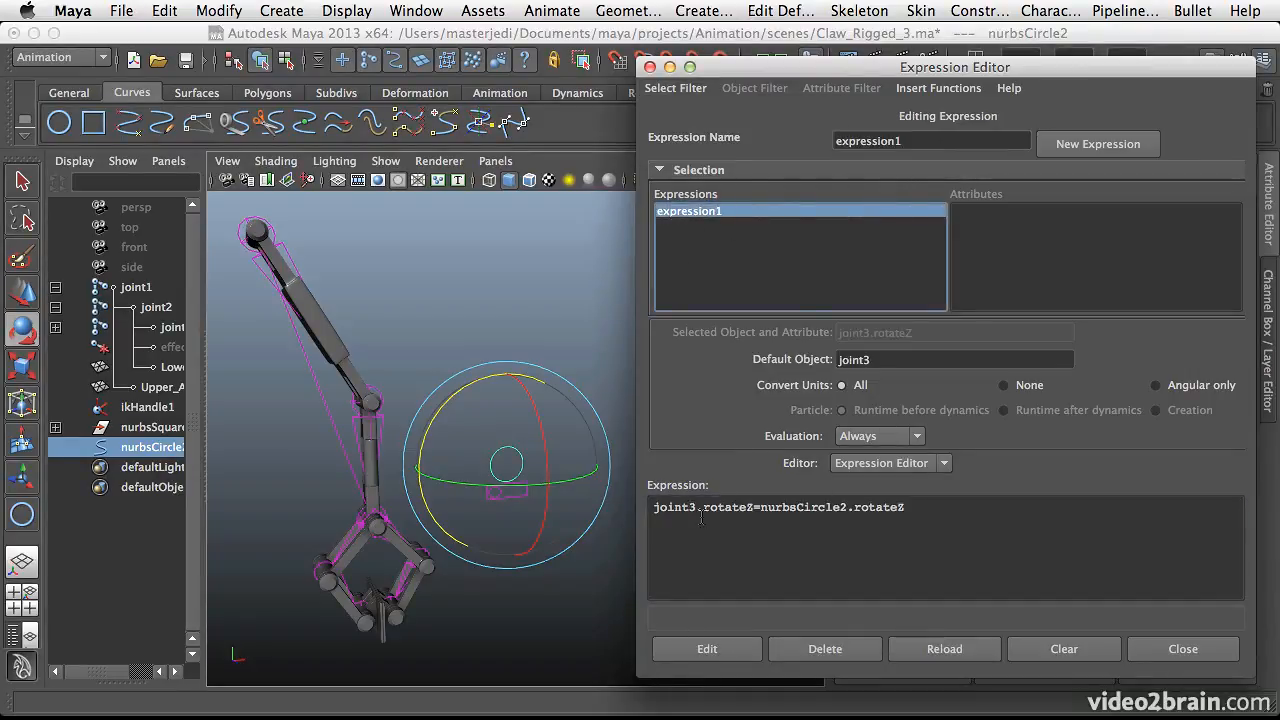
Change the expression to joint3.rotateZ=-nurbsCircle2.rotateZ, apply it, and test it by rotating nurbsCircle2 about -14 degrees around Z.
left_click(760, 509)
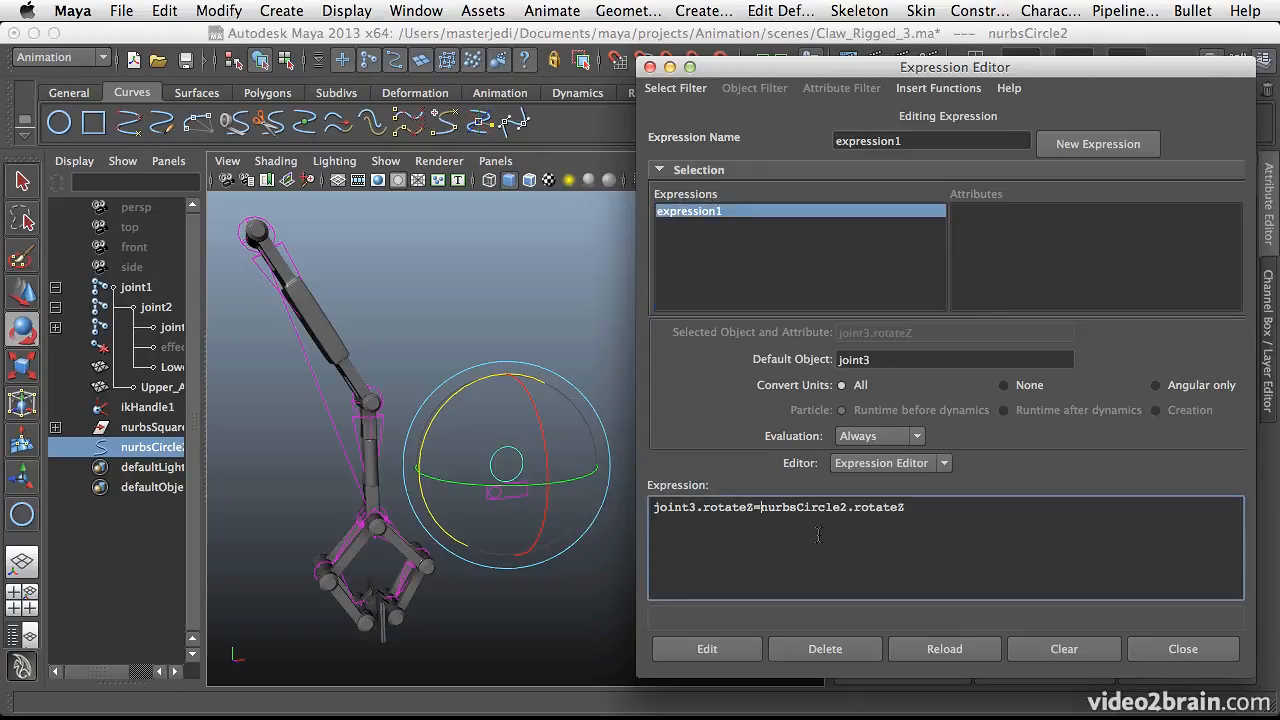
type("-")
left_click(707, 649)
left_click_drag(449, 408, 438, 445)
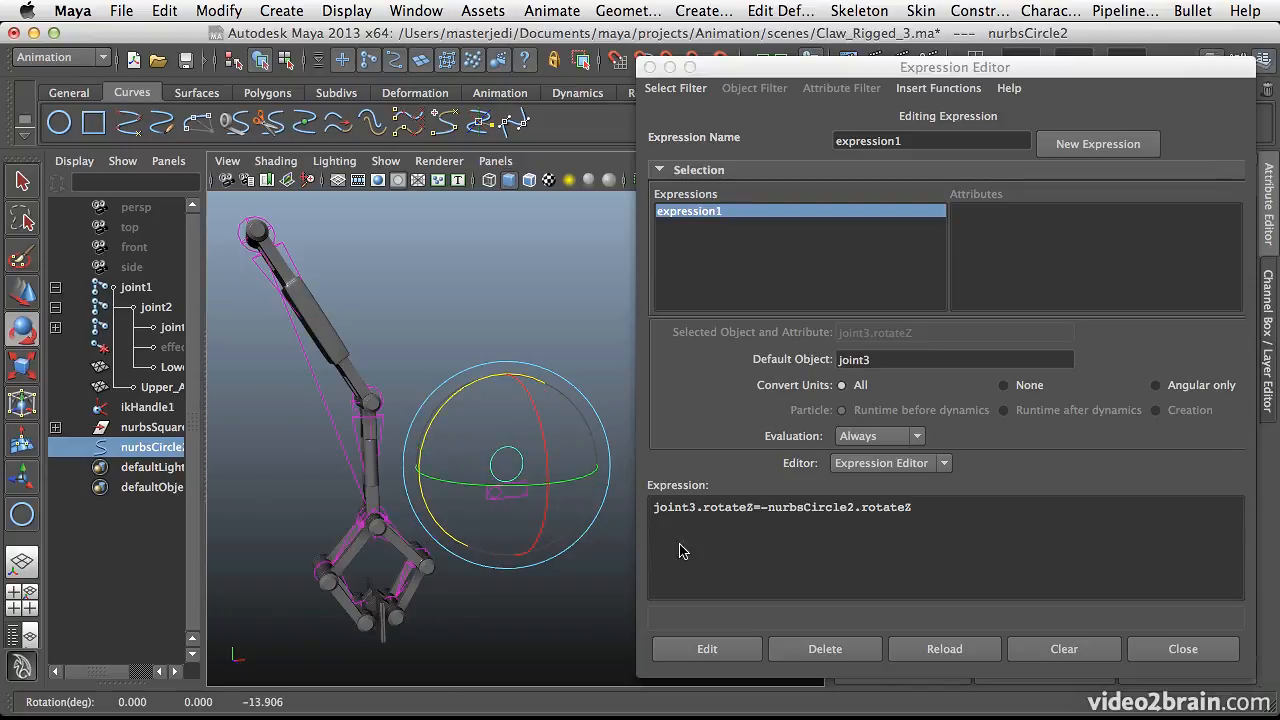
Change the expression to joint3.rotateZ=nurbsCircle2.rotateZ*2, and test it by rotating nurbsCircle2 both ways around Z, undoing the rotation.
left_click(767, 510)
key("BackSpace")
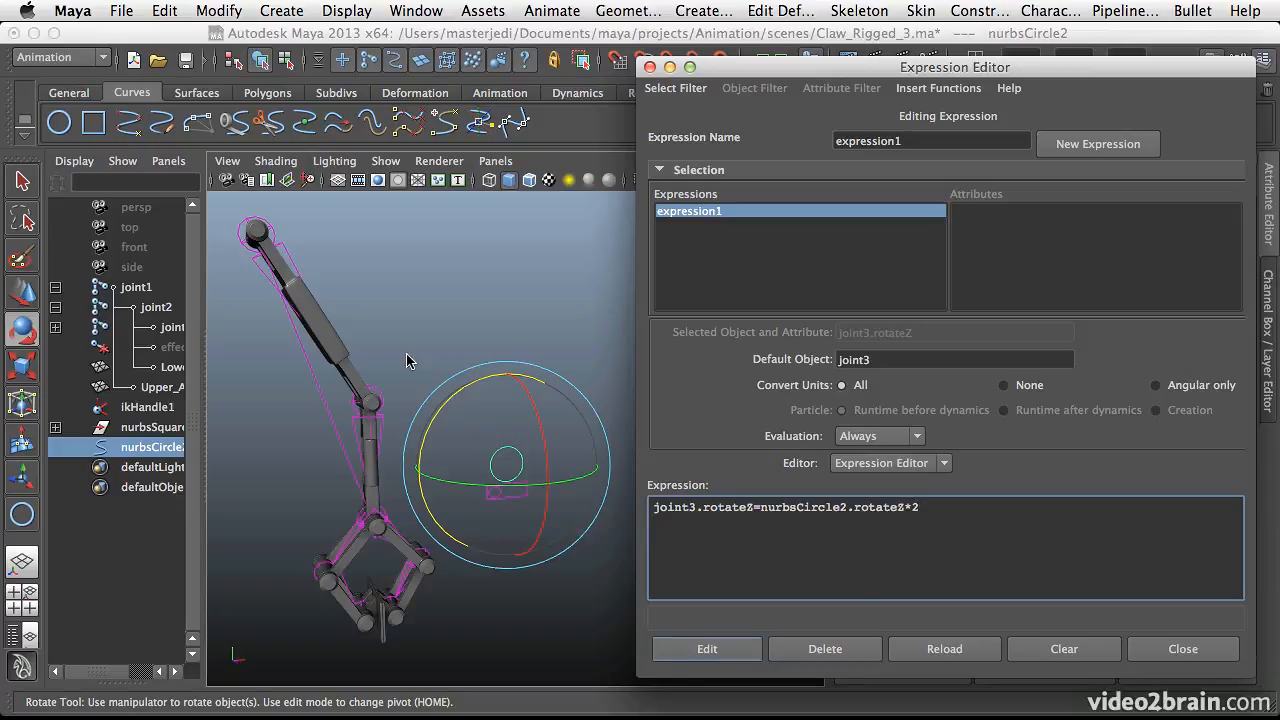
left_click_drag(446, 406, 447, 487)
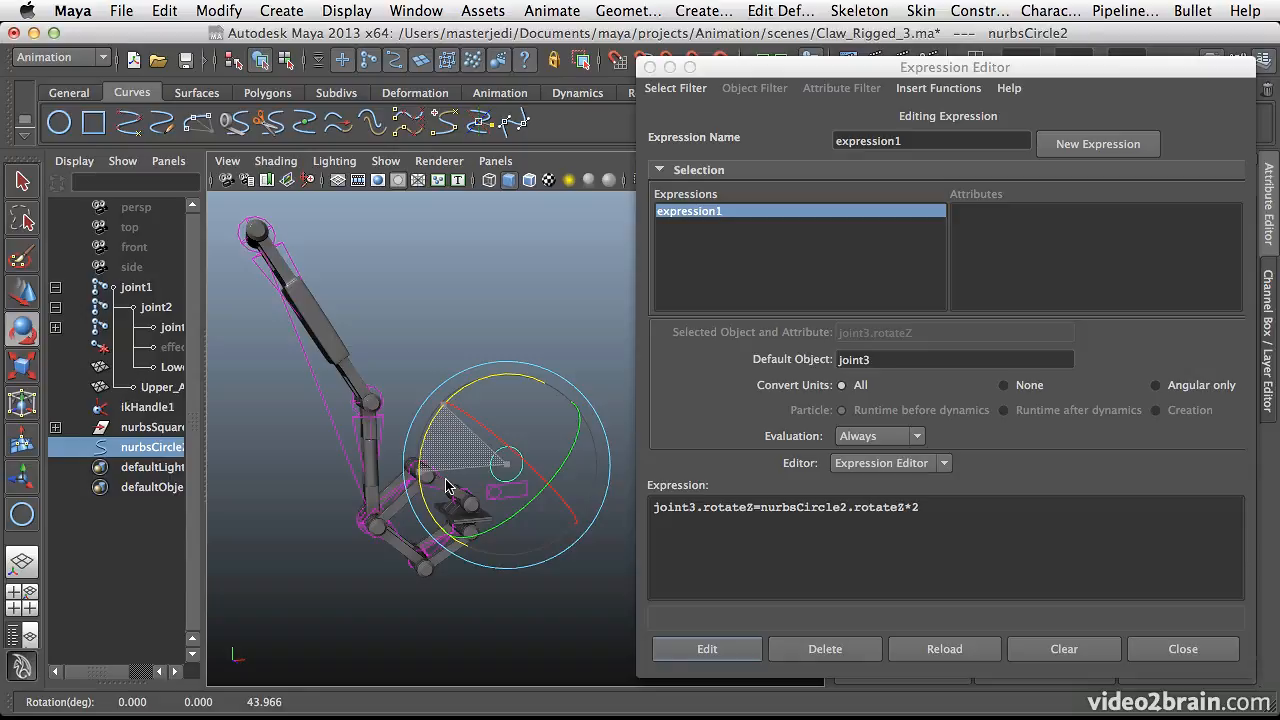
left_click_drag(446, 487, 468, 380)
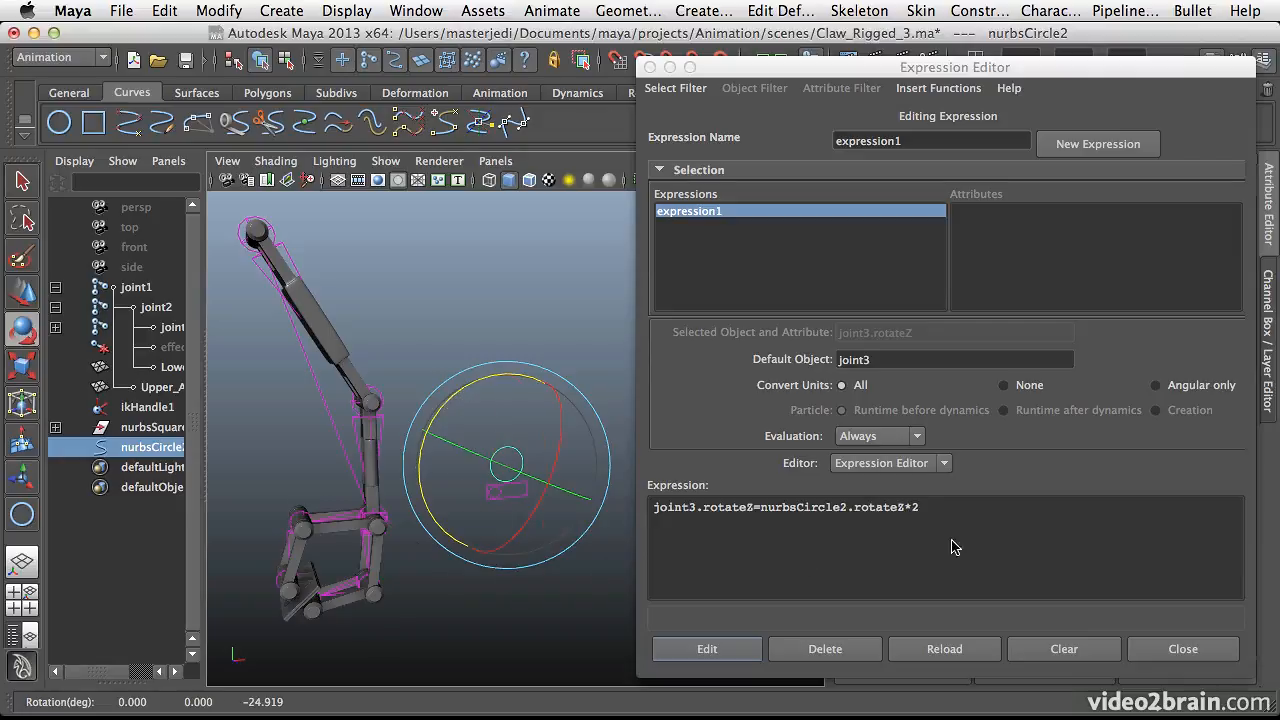
key("super+z")
Remove the multiplier so the expression reads joint3.rotateZ=nurbsCircle2.rotateZ, and apply the edit.
left_click(935, 508)
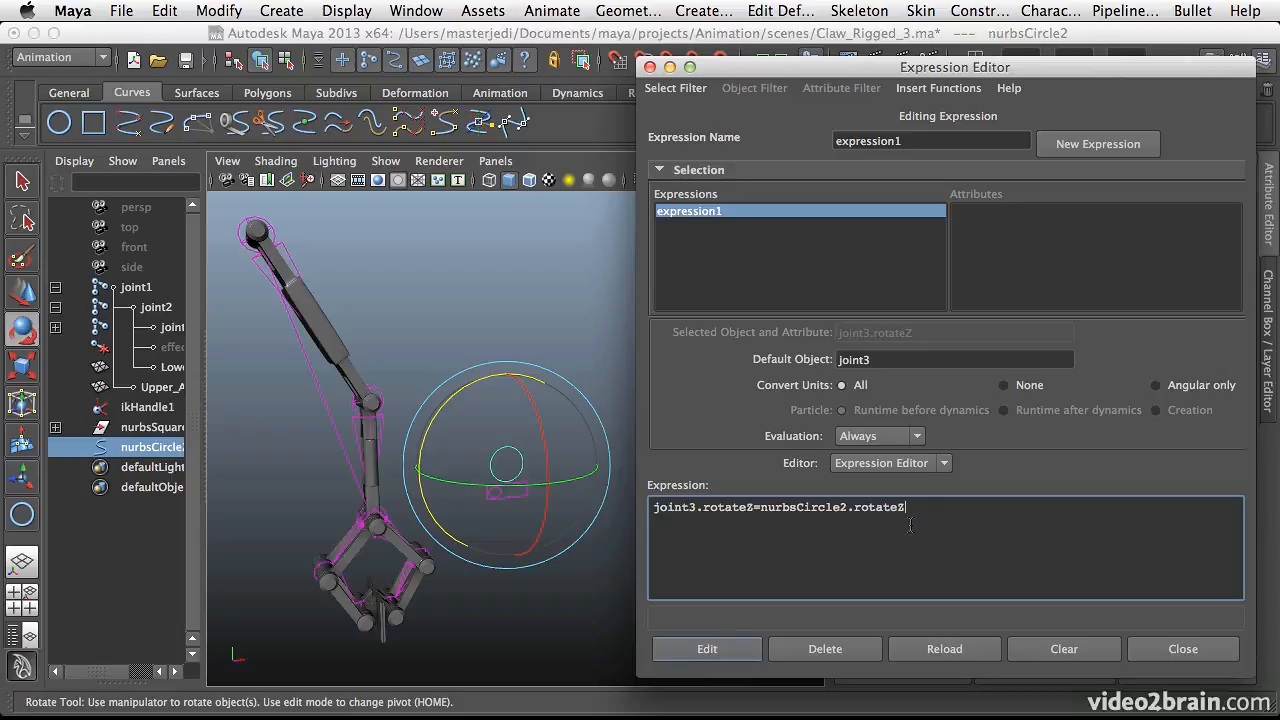
left_click(714, 646)
left_click_drag(455, 307, 514, 329, "alt")
mouse_move(455, 358)
left_mouse_down("alt")
mouse_move(486, 357)
mouse_move(449, 357)
left_mouse_up("alt")
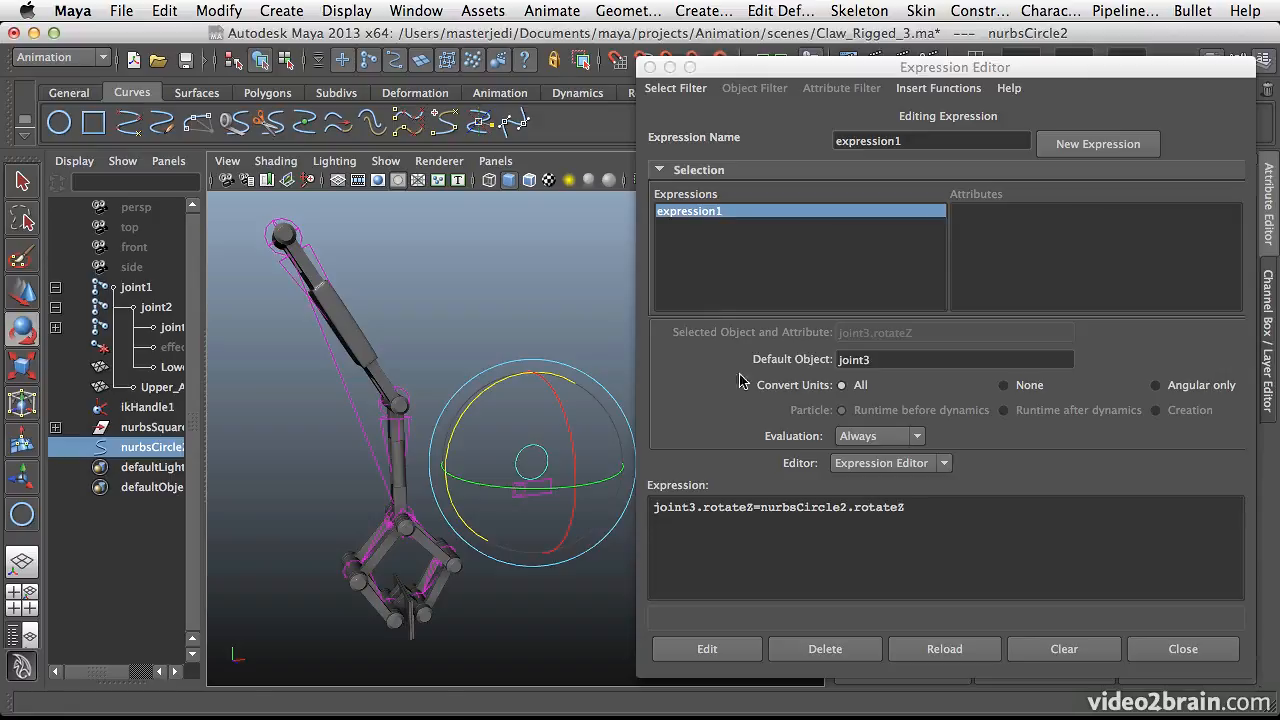
Copy nurbsCircle2.rotateZ from the expression text, and list attributes by object with joint1 selected.
left_click(912, 518)
left_click_drag(905, 508, 762, 509)
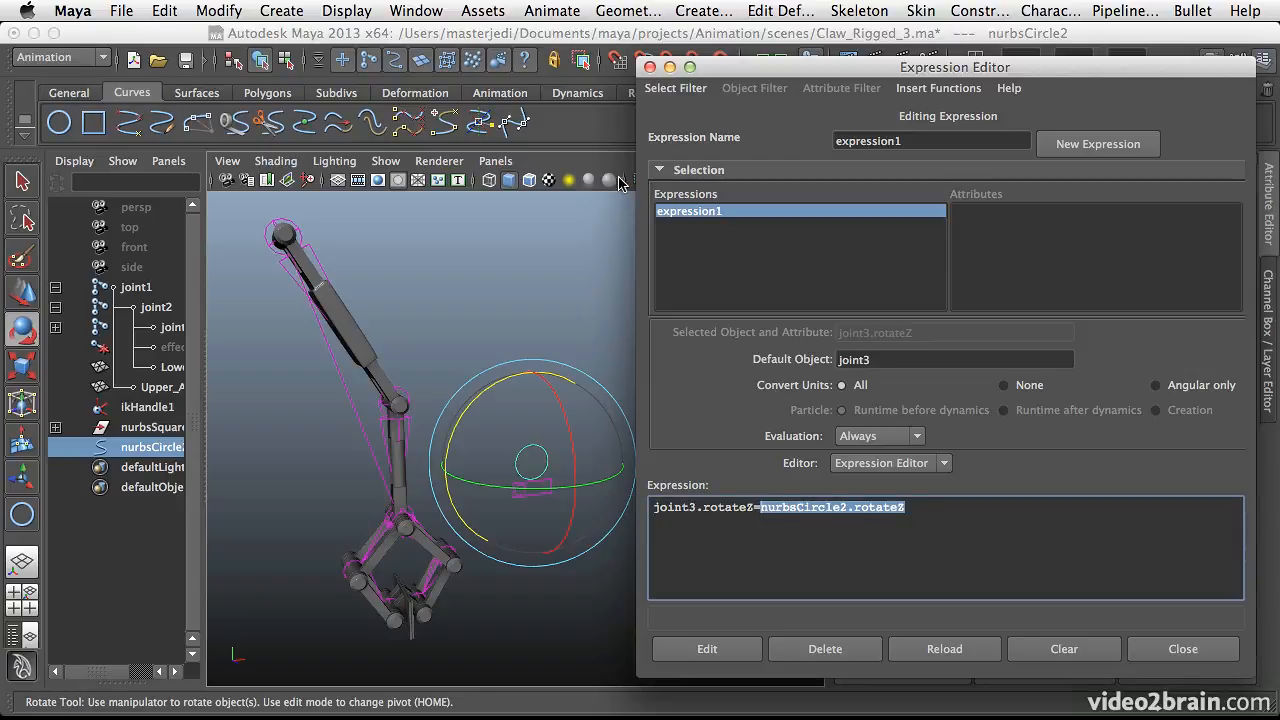
left_click(686, 88)
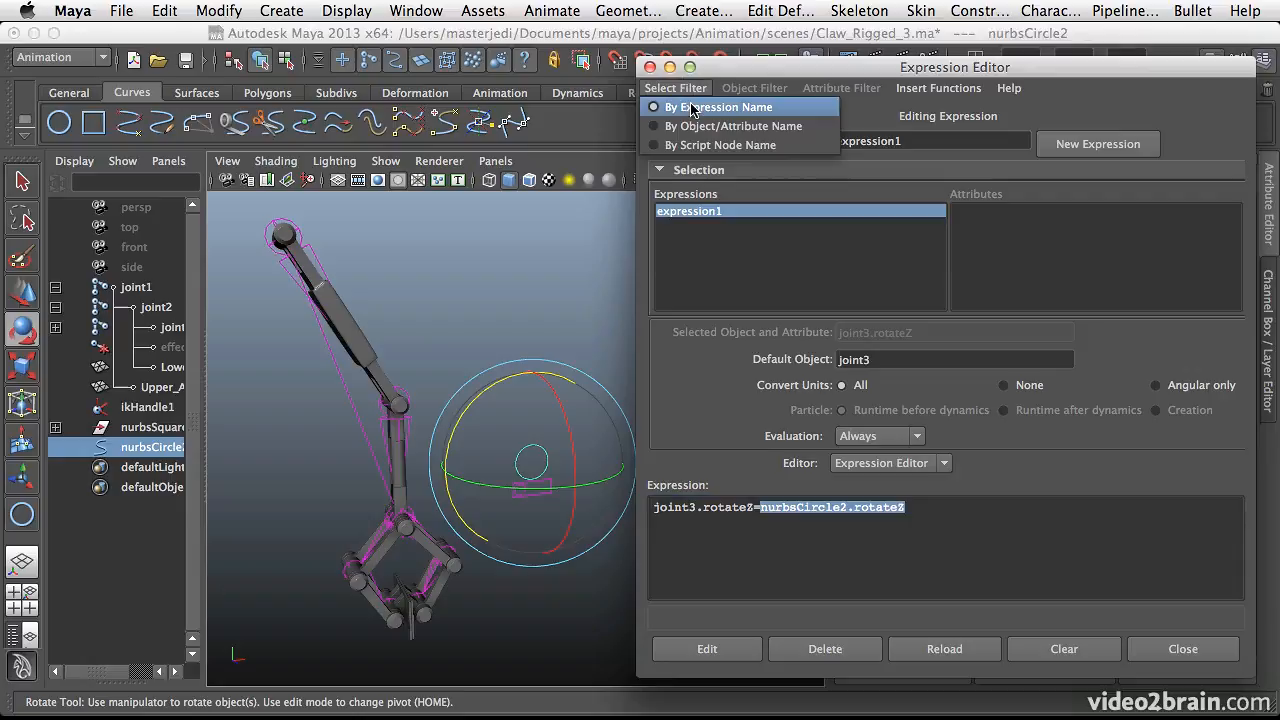
left_click(733, 126)
left_click_drag(398, 257, 382, 255, "alt")
left_click(311, 257)
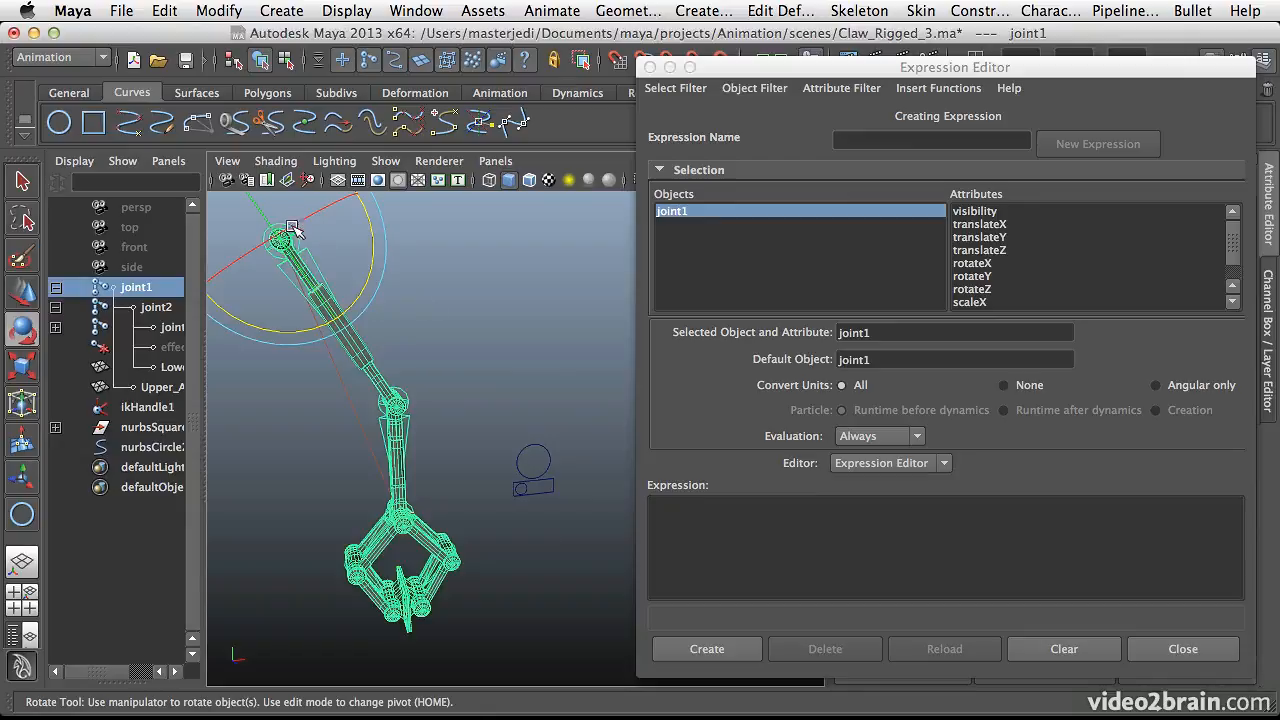
Test the arm by moving nurbsCircle2 up along Y, and undo the move.
left_click(543, 452)
key("w")
left_click_drag(536, 402, 535, 305)
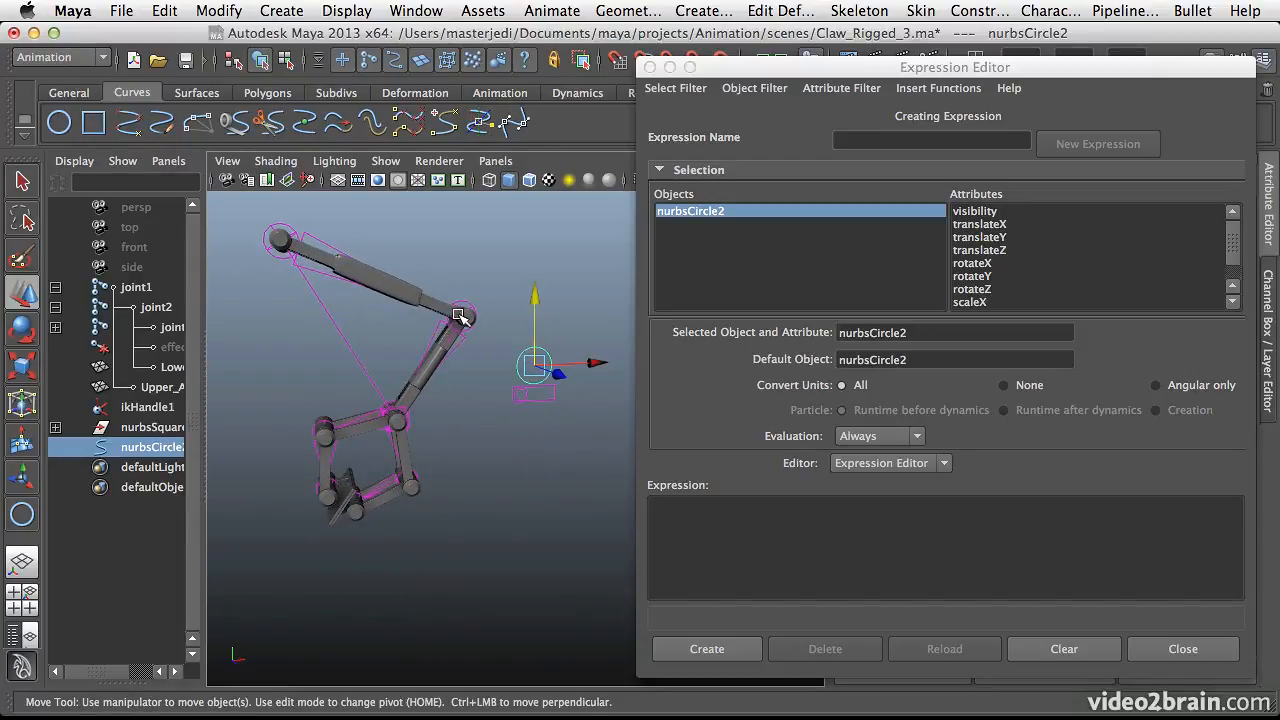
key("super+z")
Select joint1 at the top of the arm and choose its rotateZ attribute for a new expression.
left_click(681, 511)
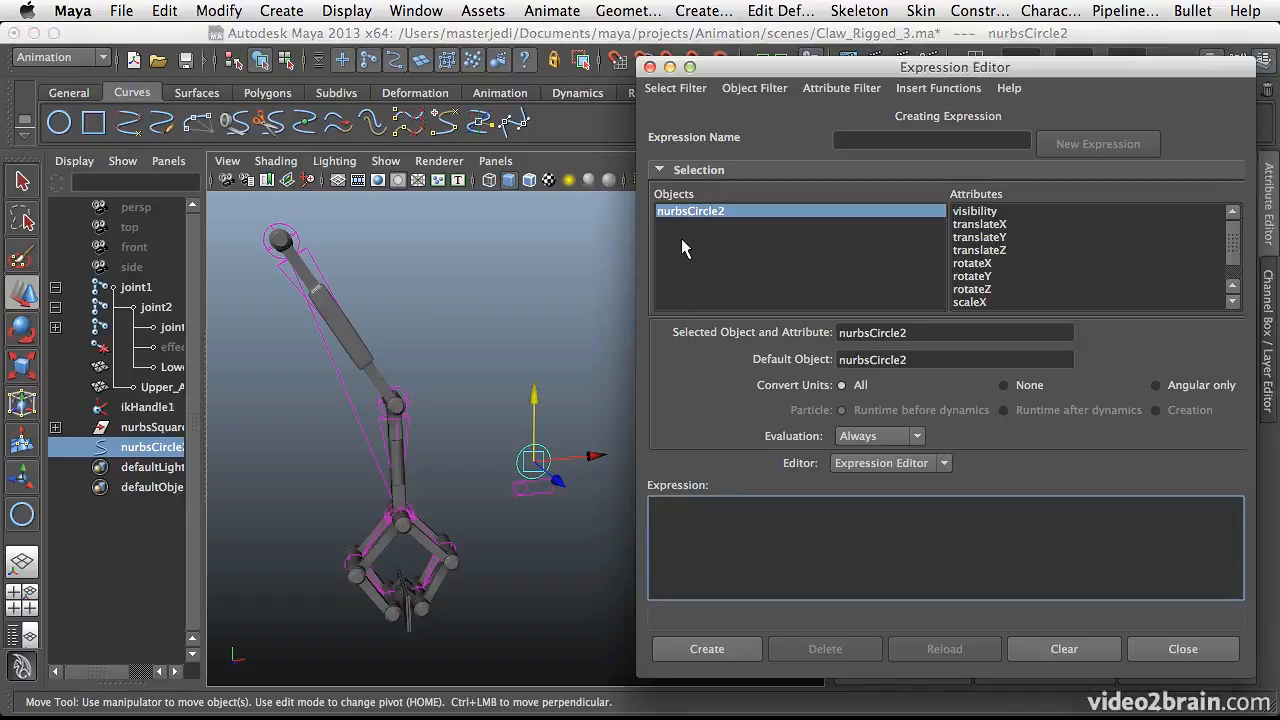
left_click(983, 250)
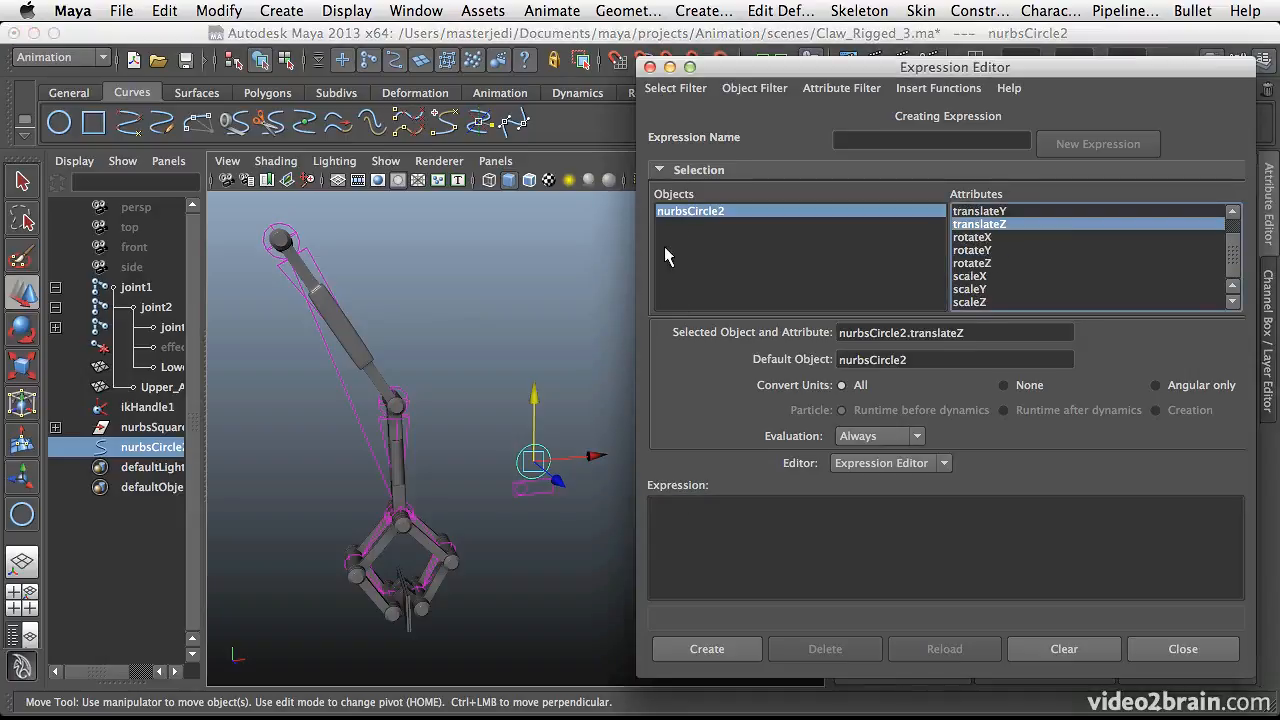
left_click(320, 256)
left_click(978, 264)
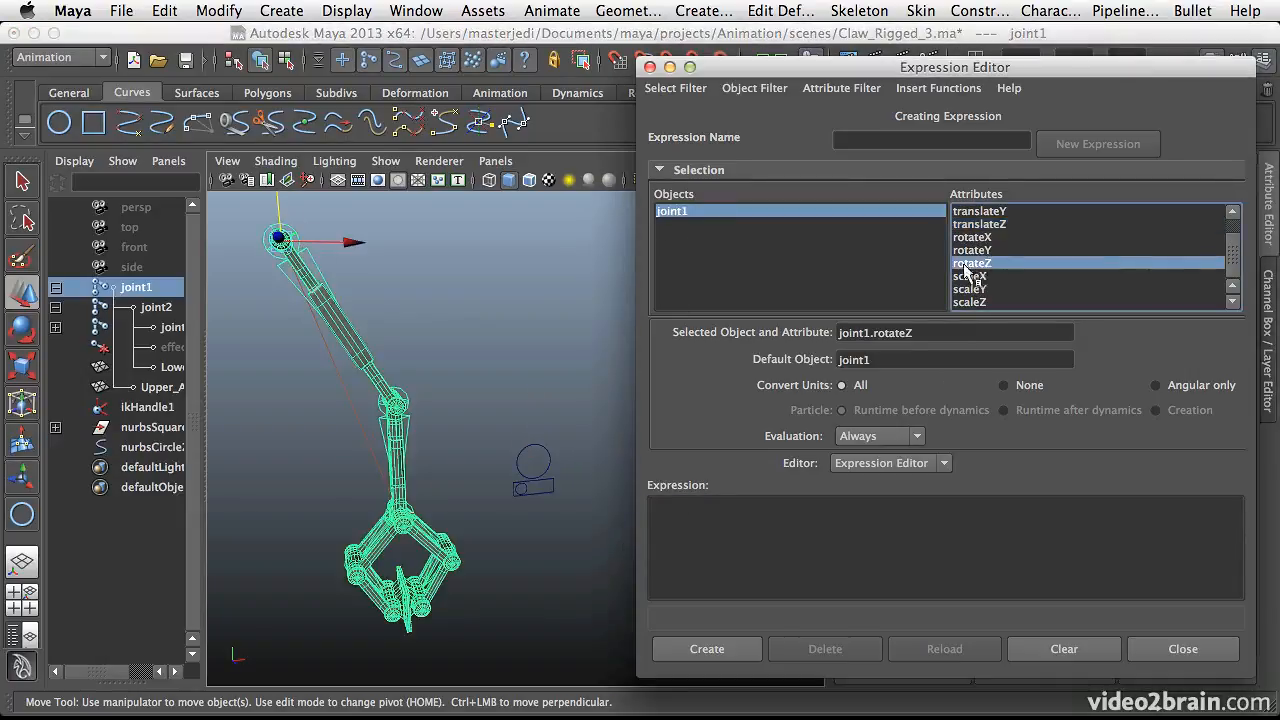
Write the expression nurbsCircle2.rotateZ=joint1.rotateZ and create it.
left_click(688, 518)
type("nurbsCircle2.rotateZ")
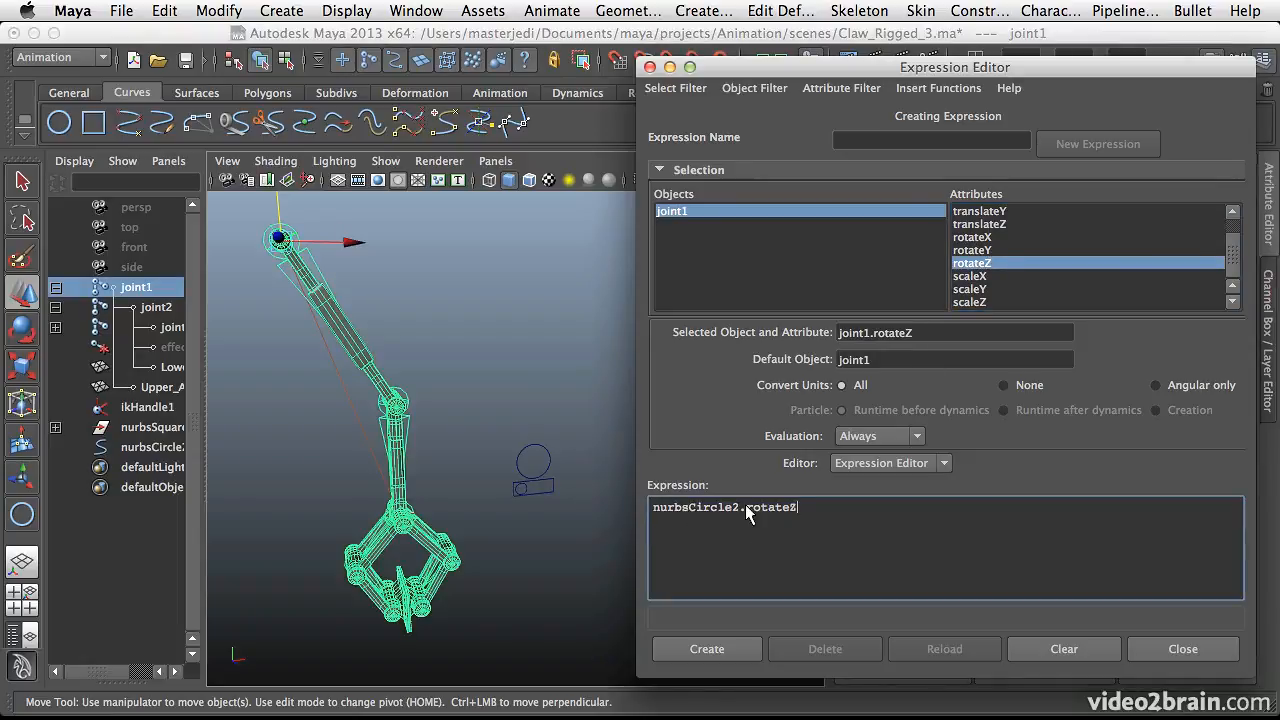
type("=")
left_click_drag(912, 332, 744, 342)
left_click_drag(884, 318, 907, 510)
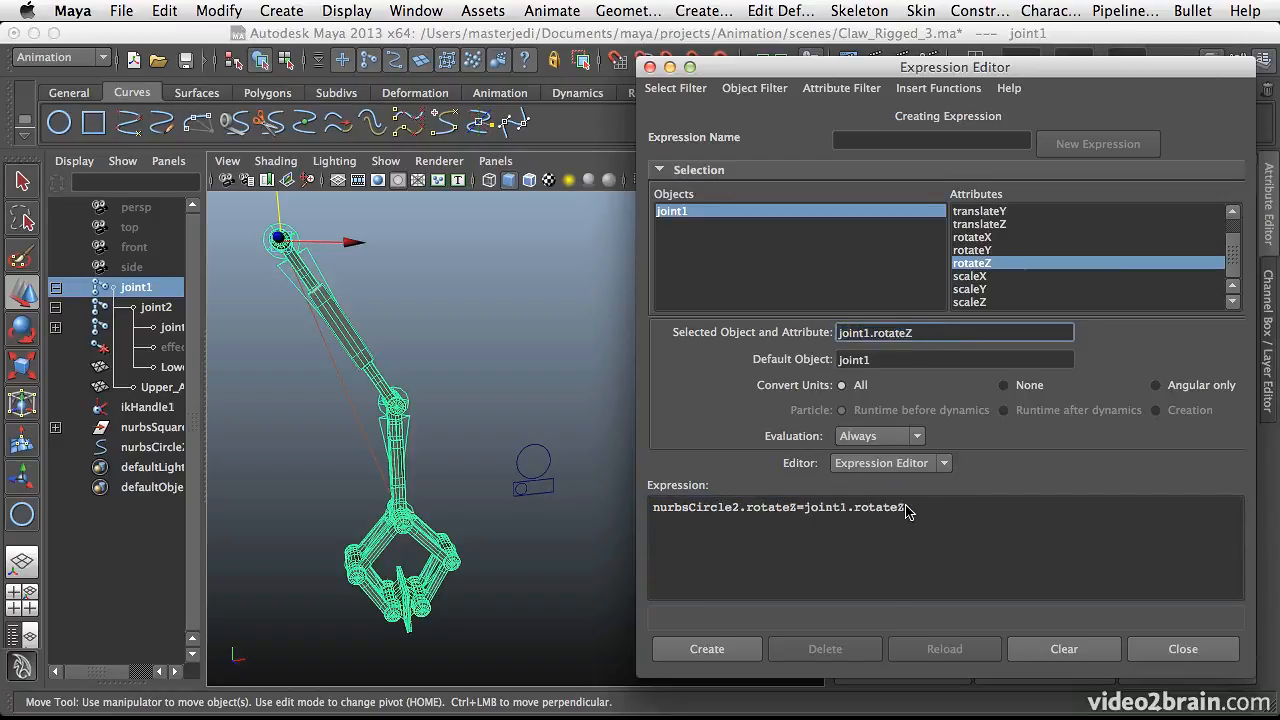
left_click(722, 650)
Test the new expression by moving nurbsCircle2 up along Y and trying to rotate it, undo the changes, and deselect the control.
left_click(537, 450)
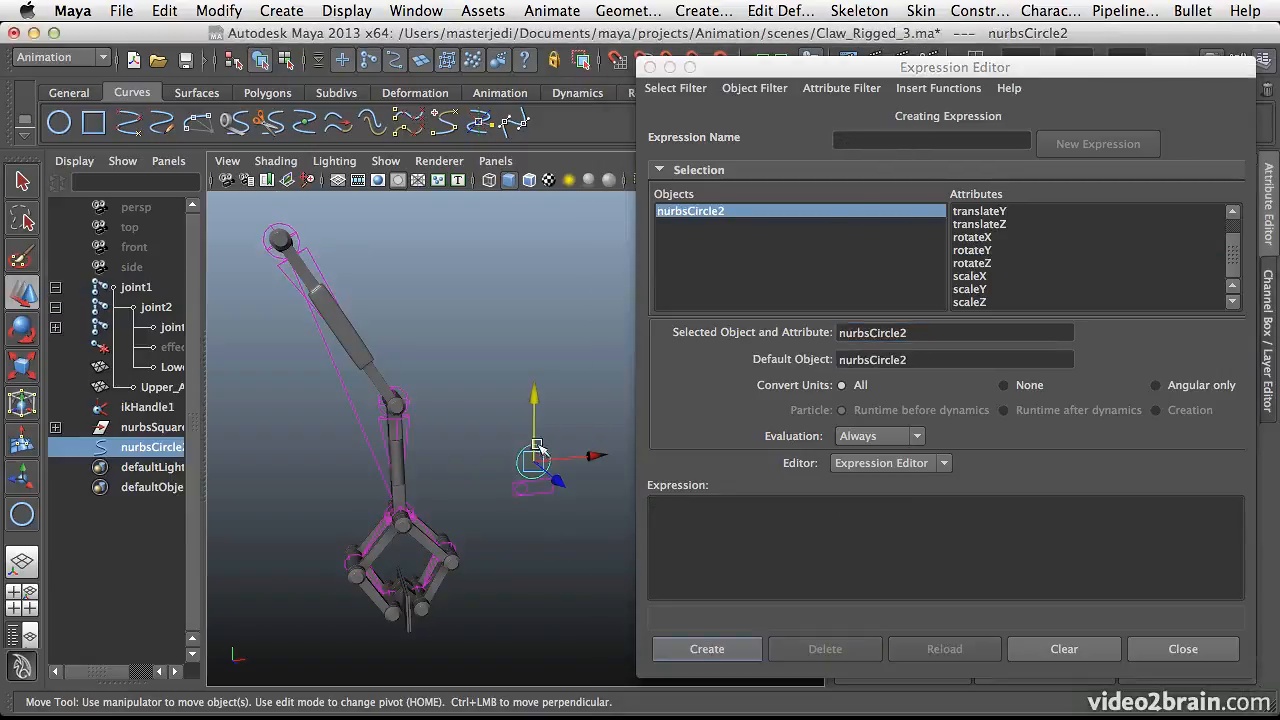
mouse_move(533, 397)
left_mouse_down()
mouse_move(536, 270)
mouse_move(533, 385)
mouse_move(533, 290)
mouse_move(518, 252)
mouse_move(558, 392)
left_mouse_up()
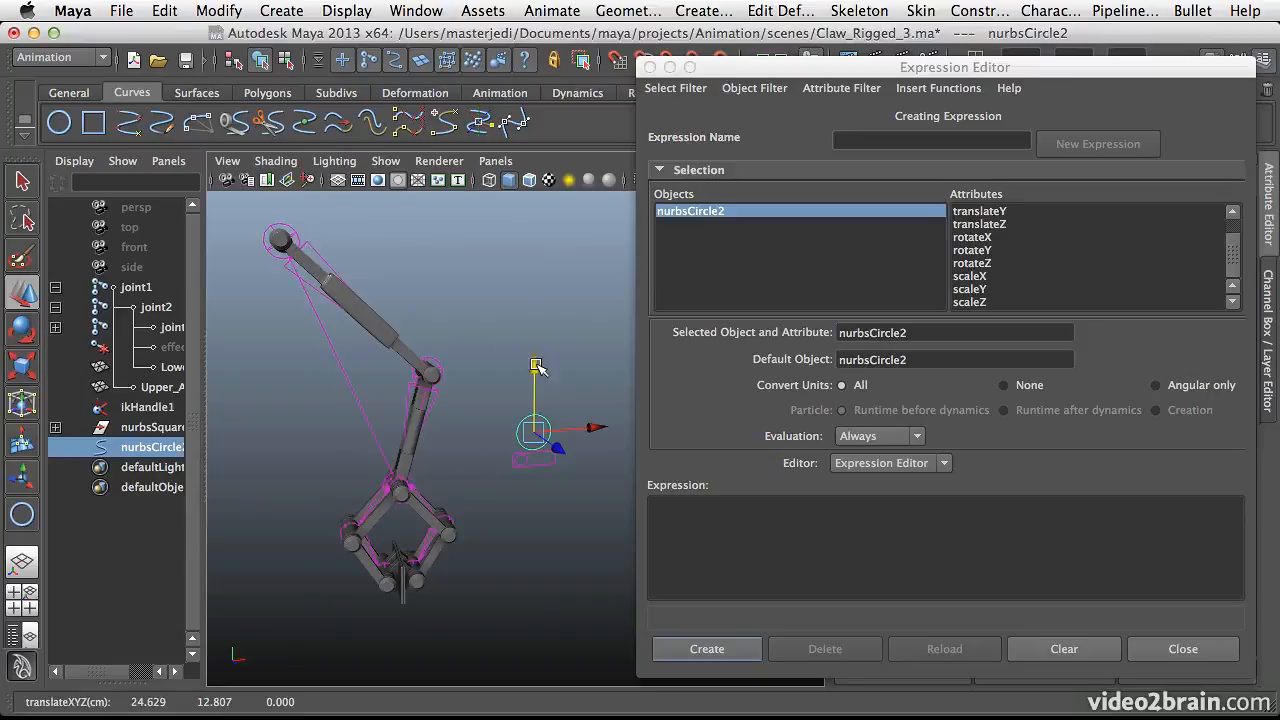
left_click_drag(533, 366, 518, 254)
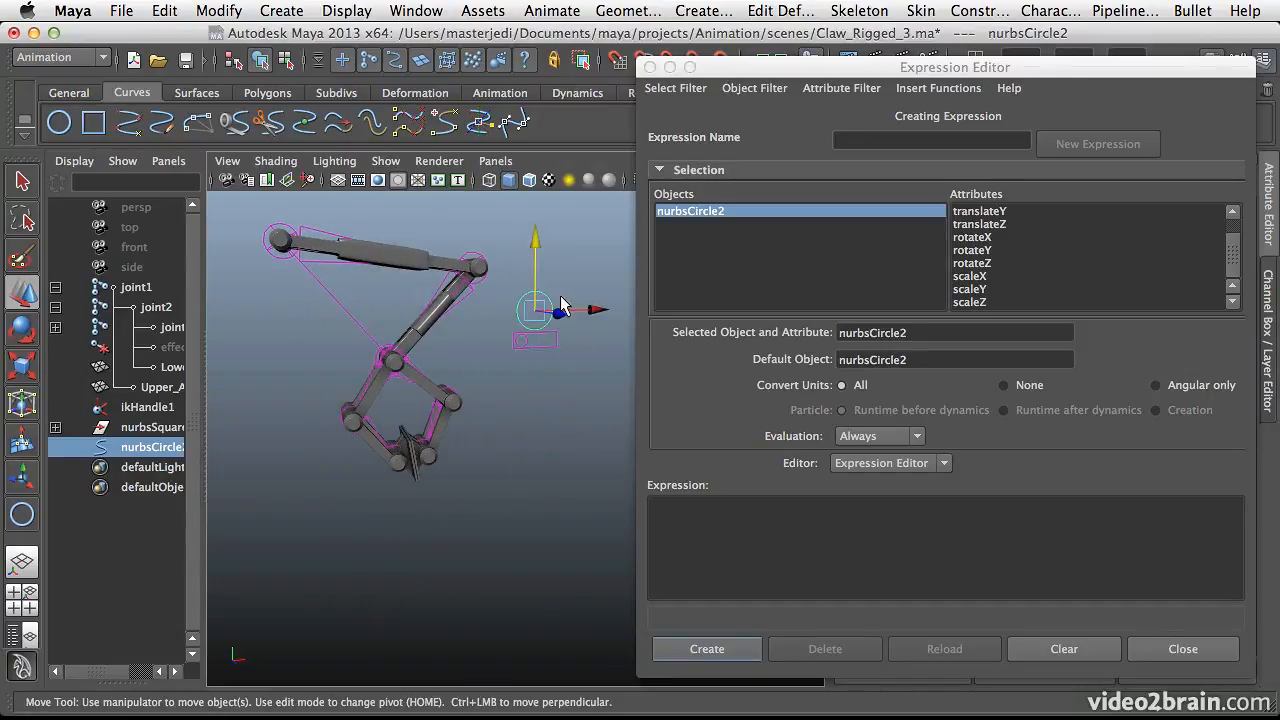
key("e")
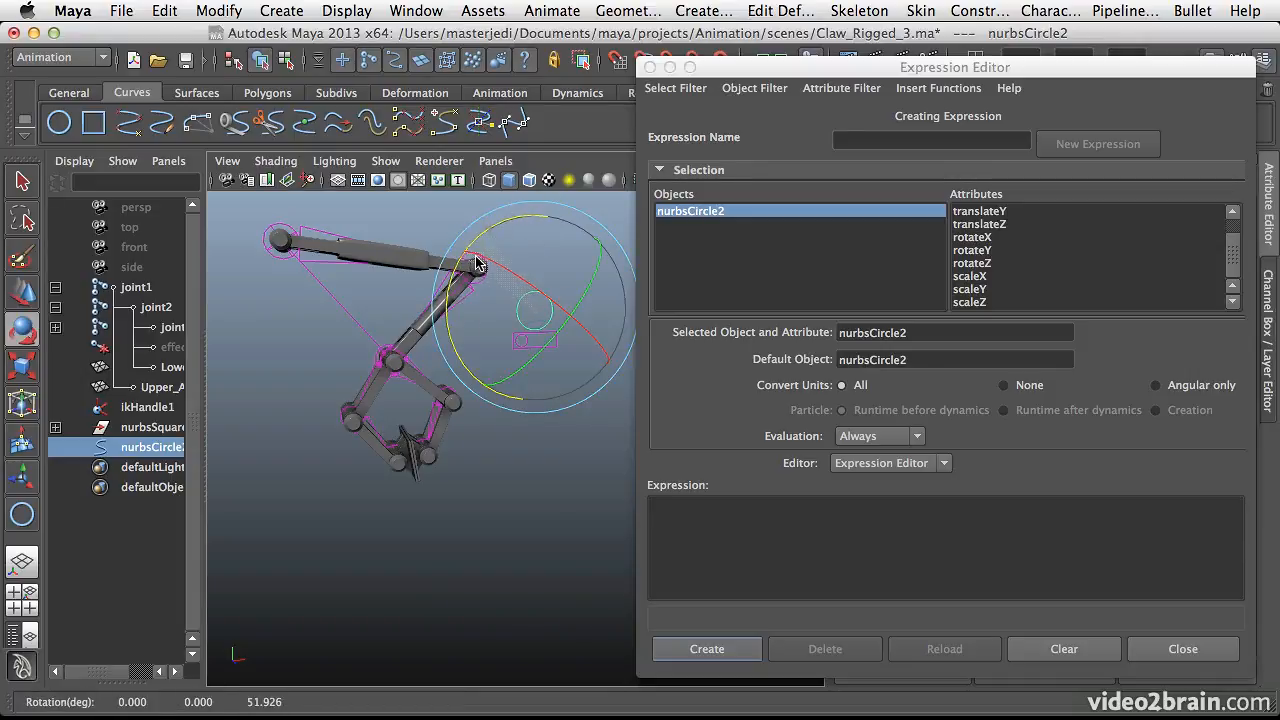
key("ctrl+z")
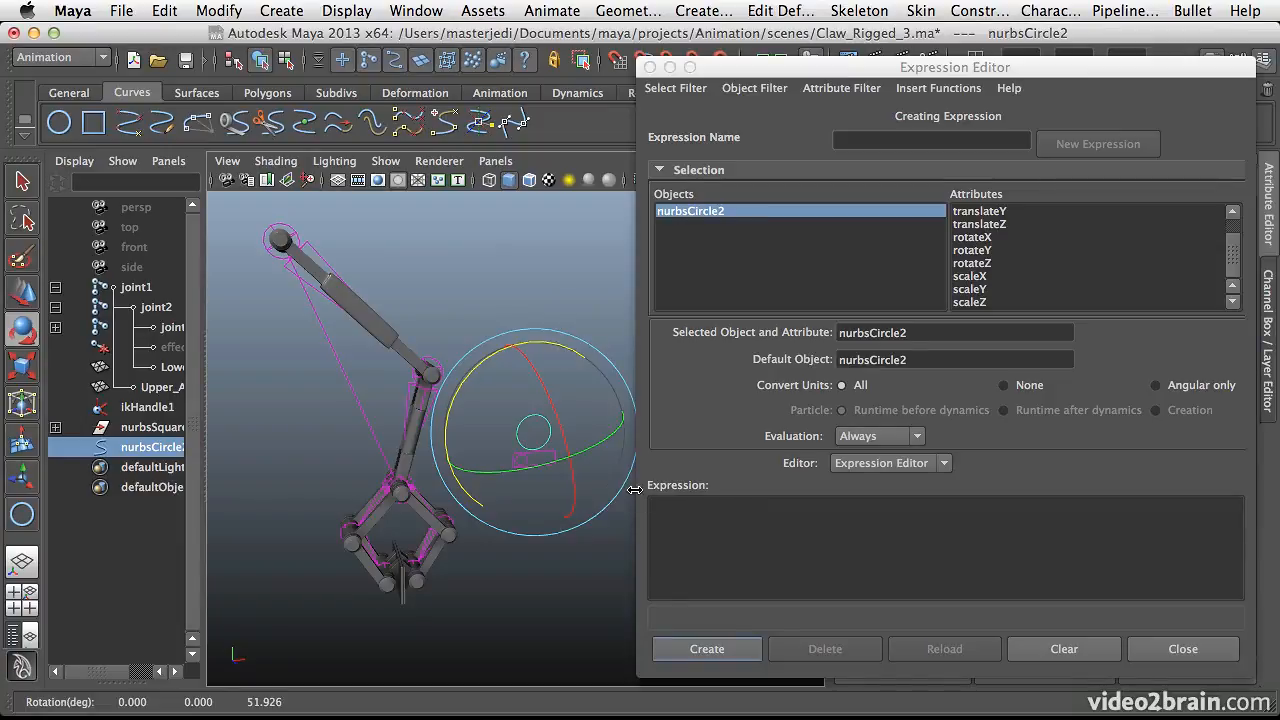
key("ctrl+z")
key("ctrl+z")
key("w")
left_click(572, 433)
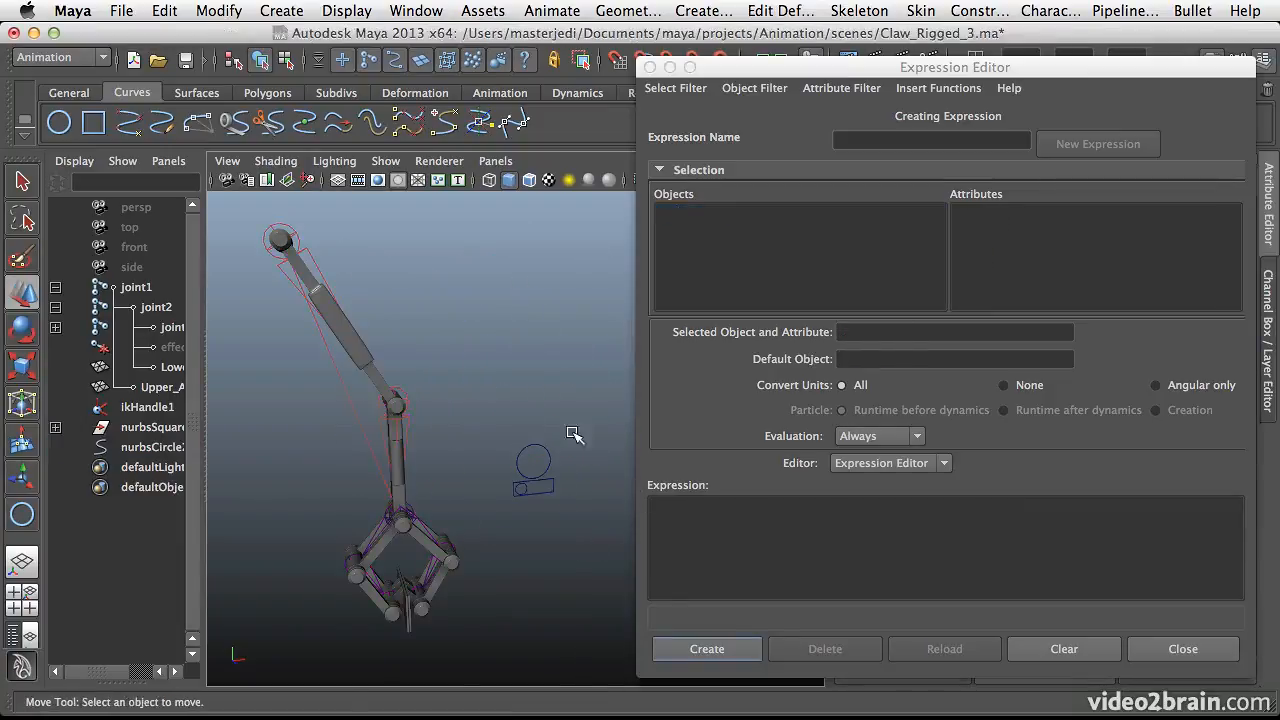
List the expressions by name and delete expression2, which holds nurbsCircle2.rotateZ=joint1.rotateZ.
left_click(684, 88)
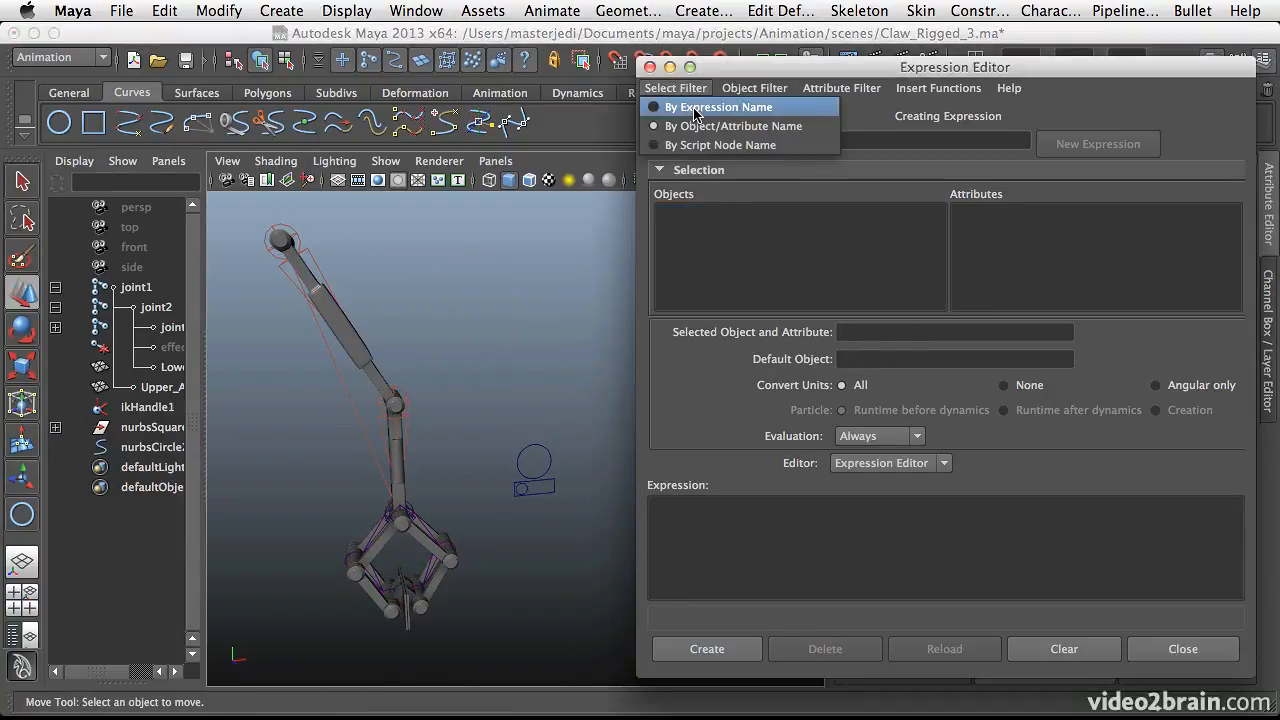
left_click(697, 109)
left_click(699, 226)
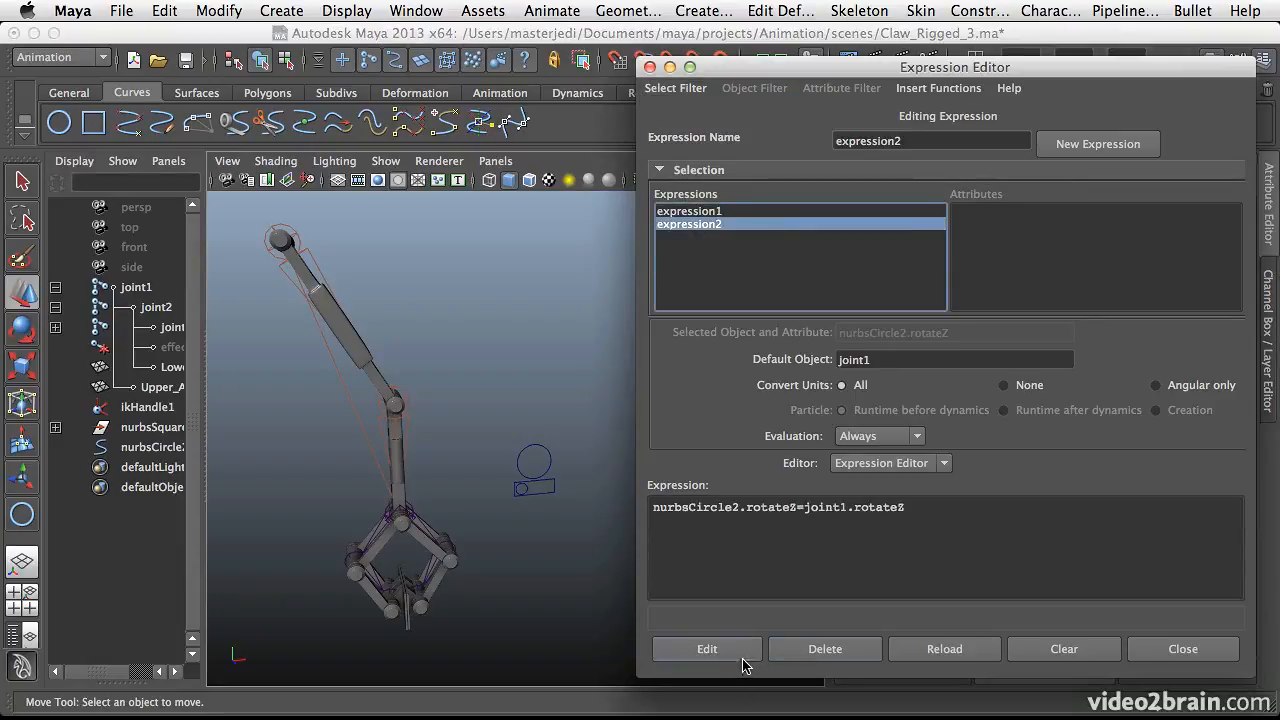
left_click(825, 652)
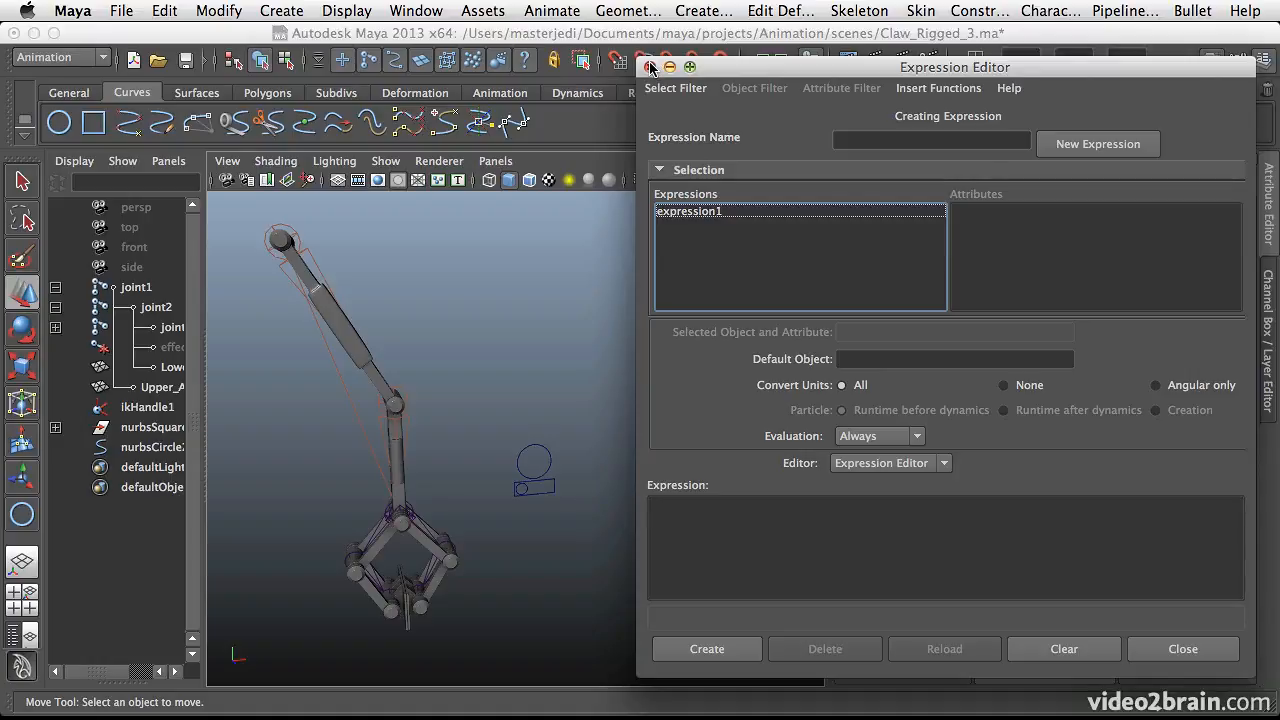
Change expression1 to joint3.rotateZ=nurbsCircle2.rotateZ+15 and apply the edit.
left_click(712, 214)
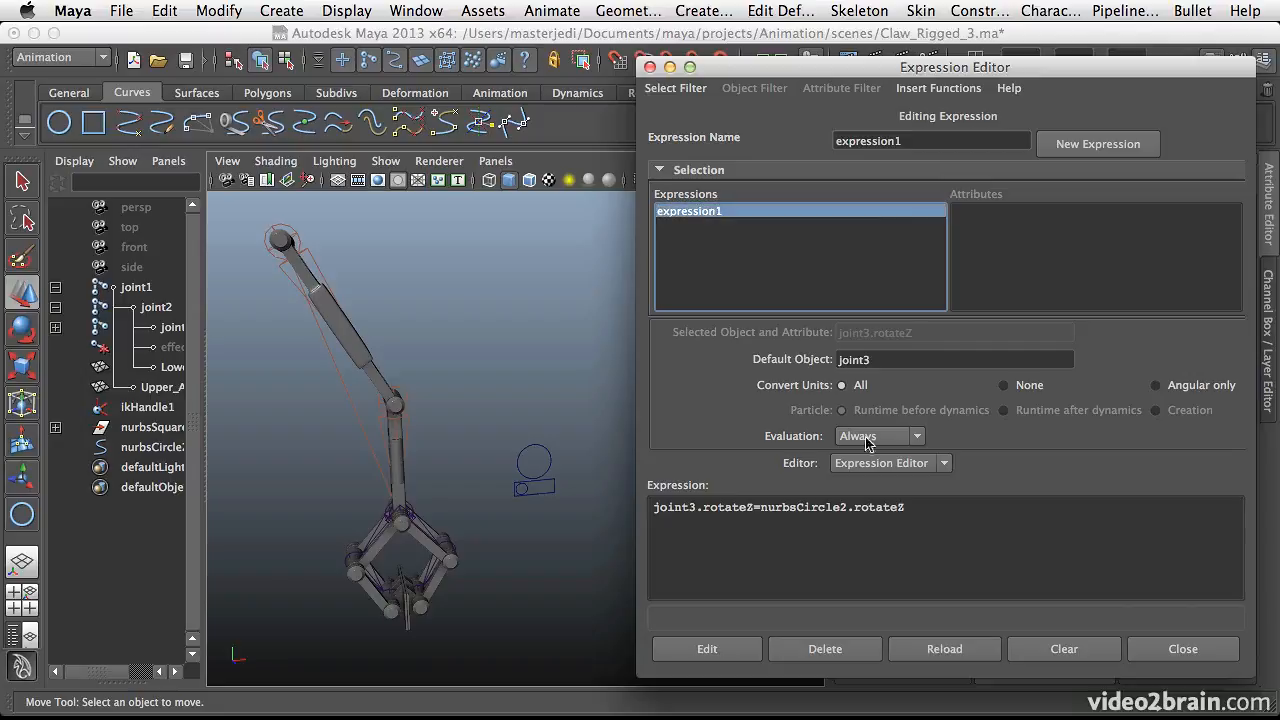
left_click(907, 508)
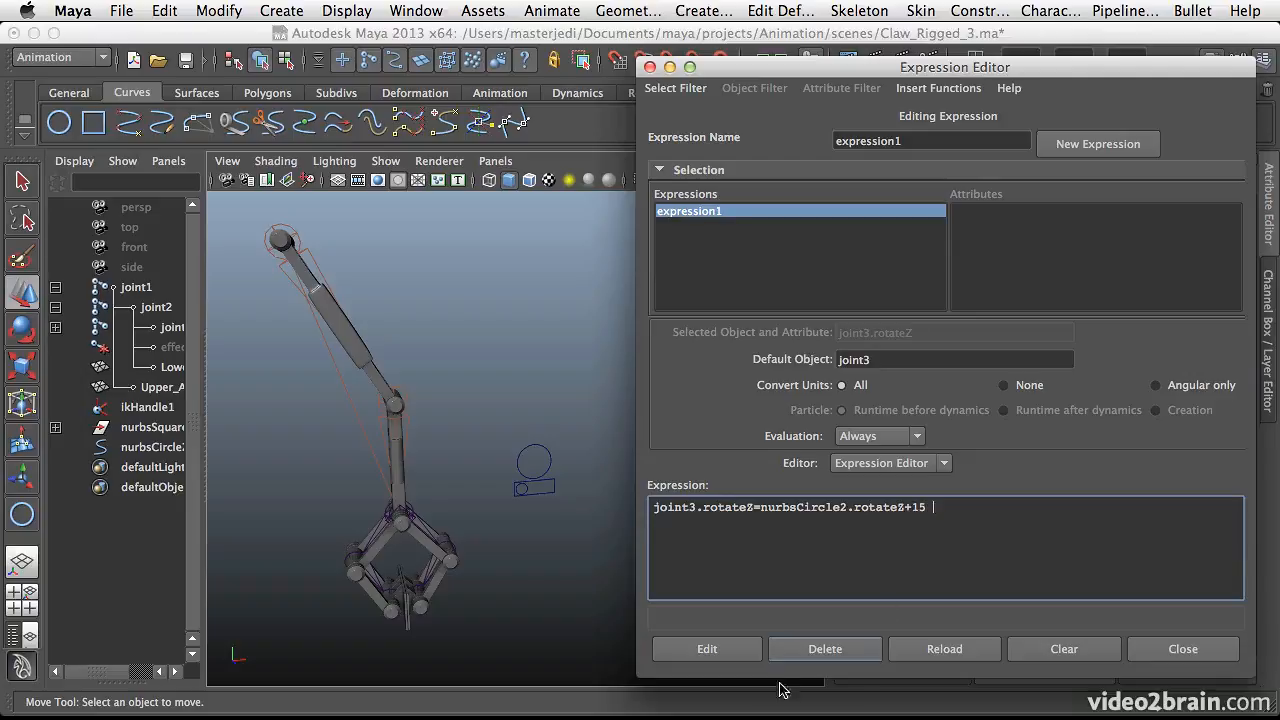
left_click(727, 652)
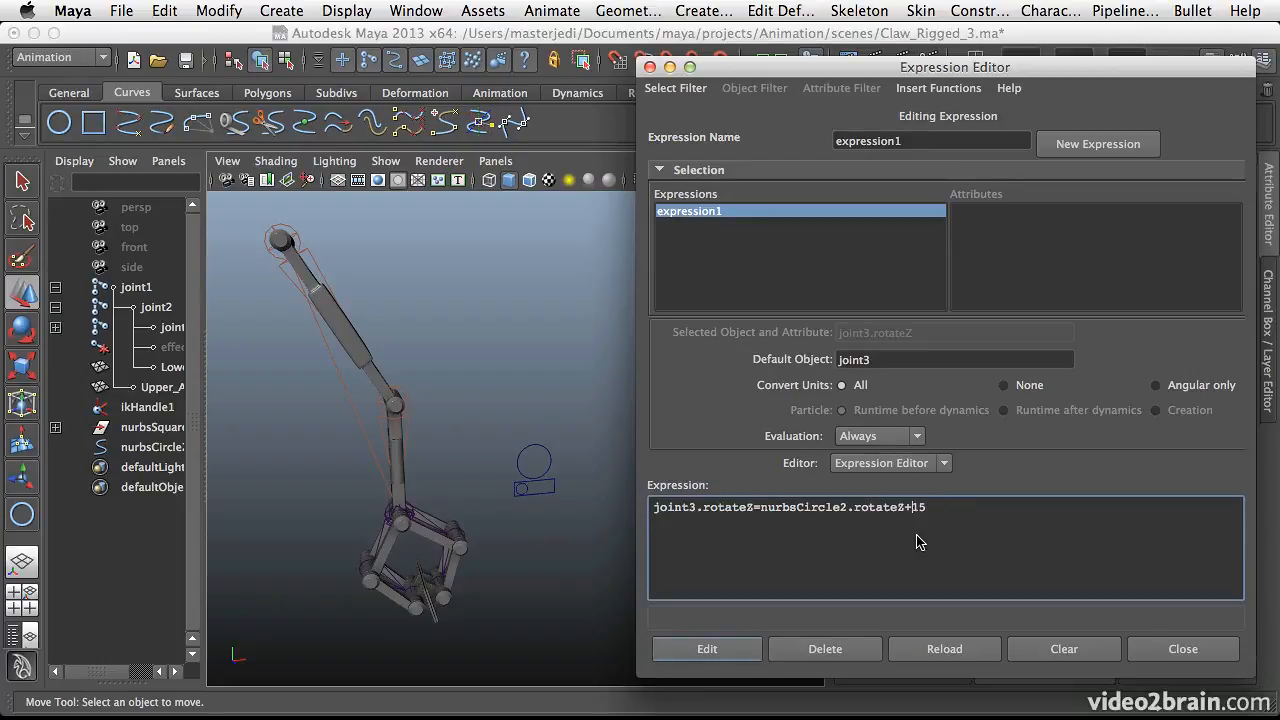
Reverse the sign of the expression's 15-degree offset, and restore the expression to joint3.rotateZ=nurbsCircle2.rotateZ.
left_click(700, 650)
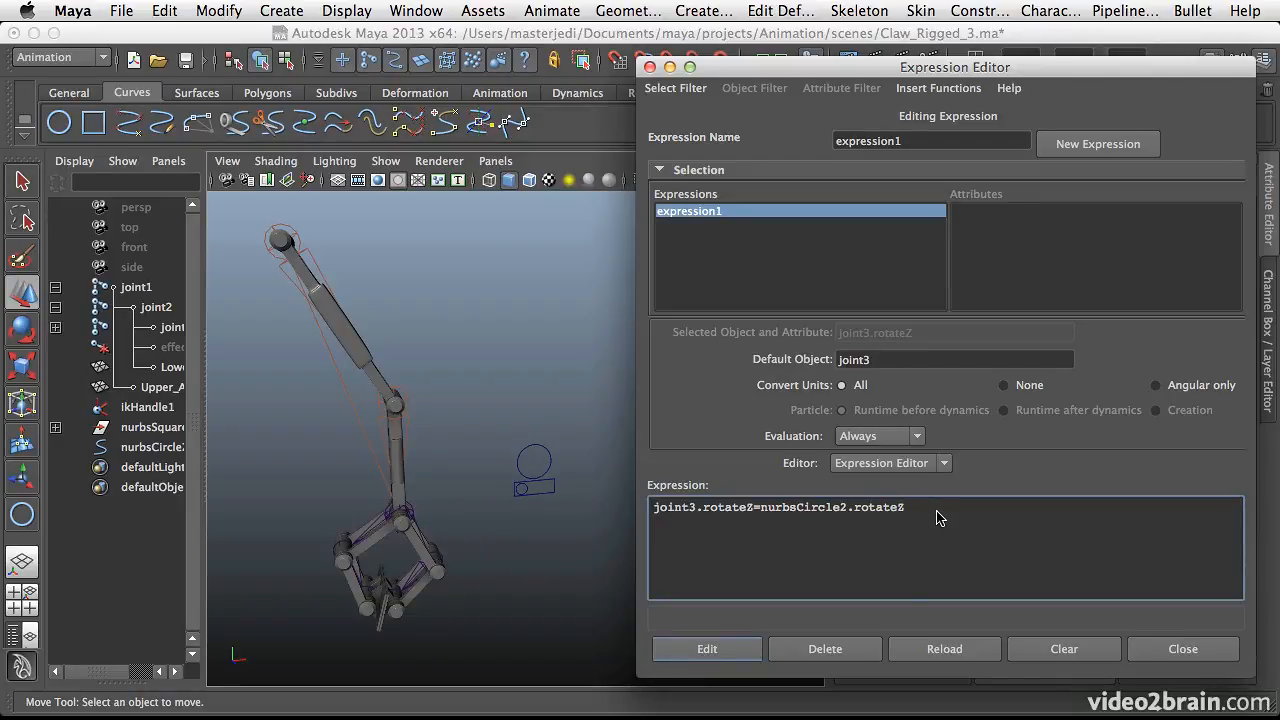
left_click(700, 650)
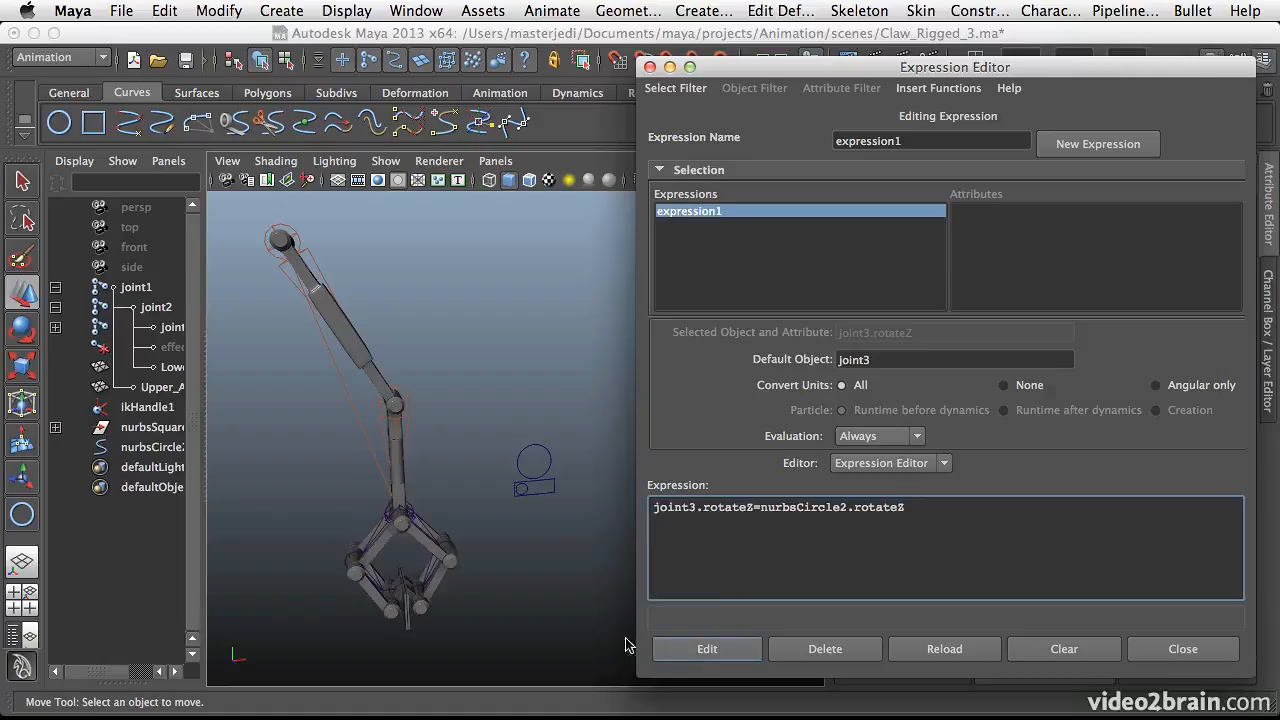
left_click_drag(403, 526, 438, 514, "alt")
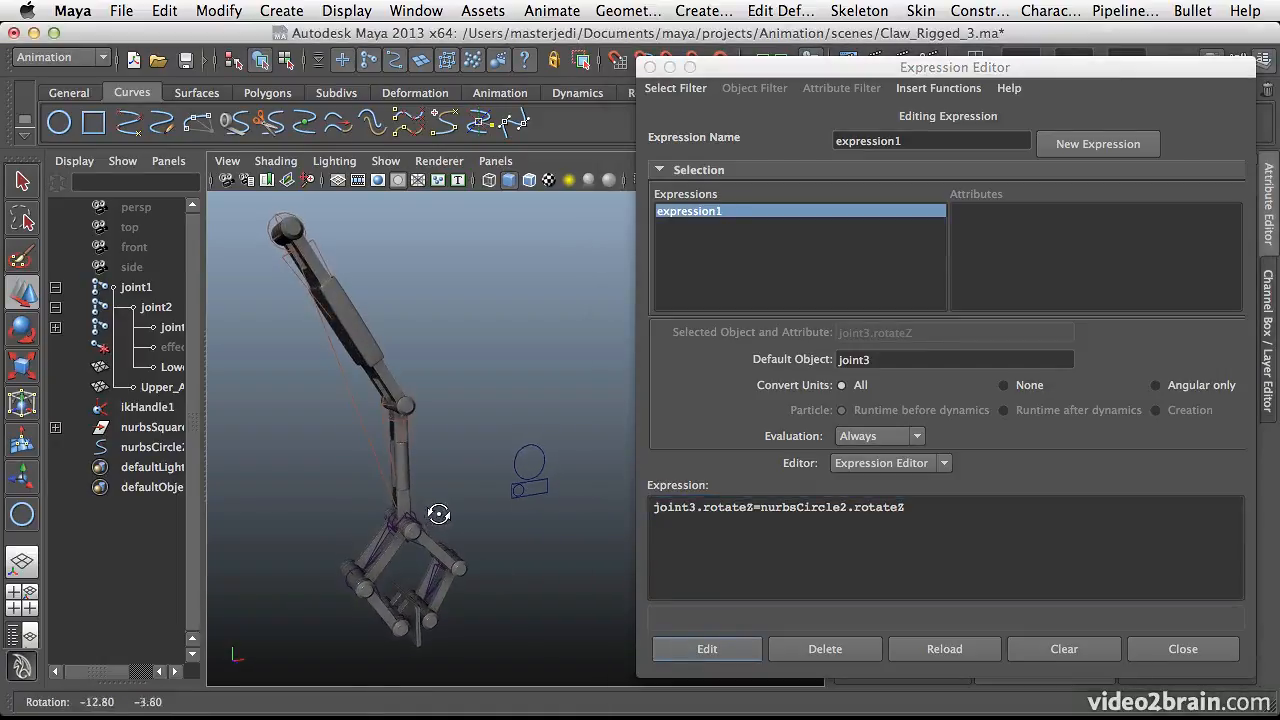
Move the nurbsCircle2 control up along Y to about 20.37 and switch to the Rotate tool.
left_click(529, 452)
left_click_drag(530, 395, 590, 277)
key("e")
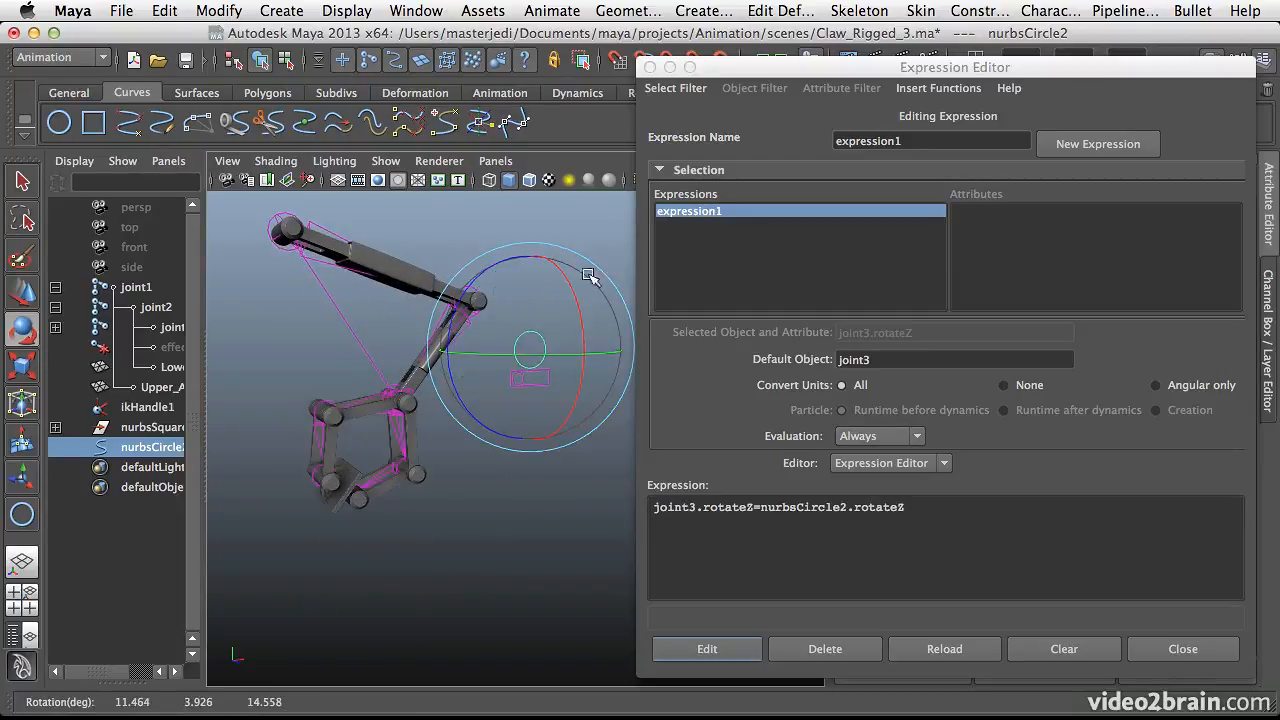
Close the Expression Editor and show the rotation limit settings of the nurbsCircle2 transform.
left_click(650, 67)
left_click_drag(457, 480, 516, 424)
left_click(884, 219)
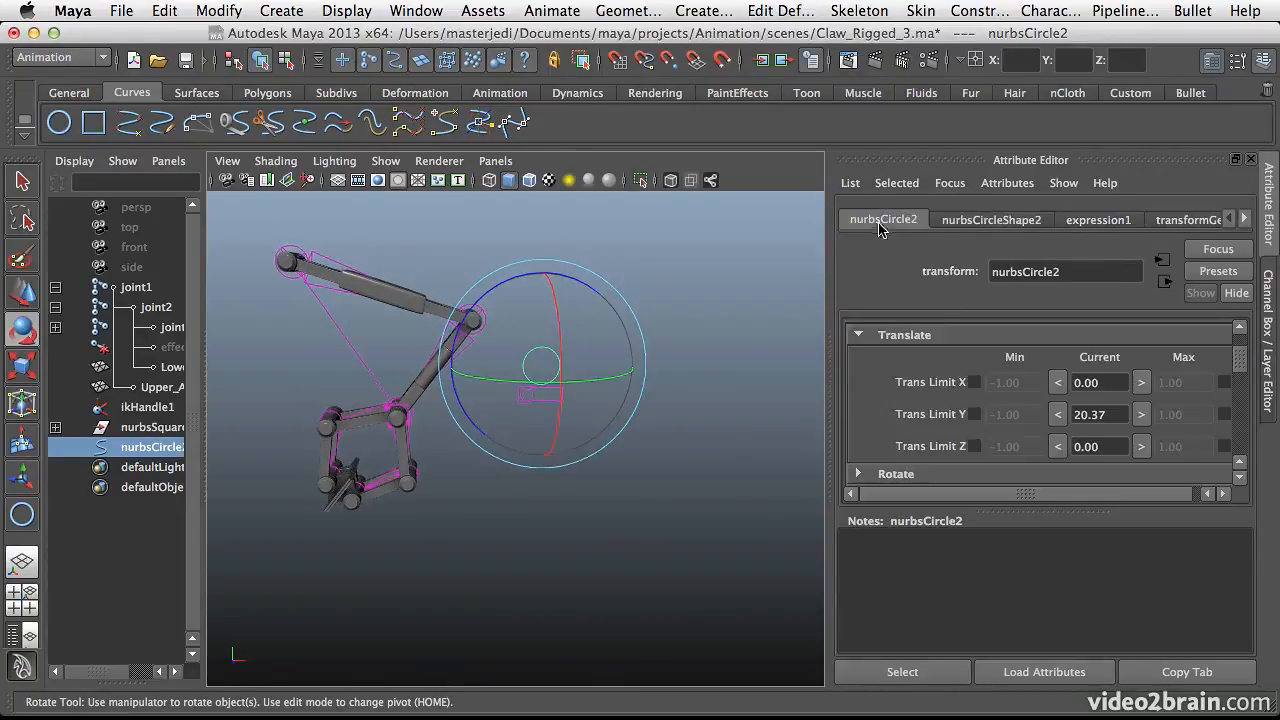
left_click(898, 334)
left_click(890, 355)
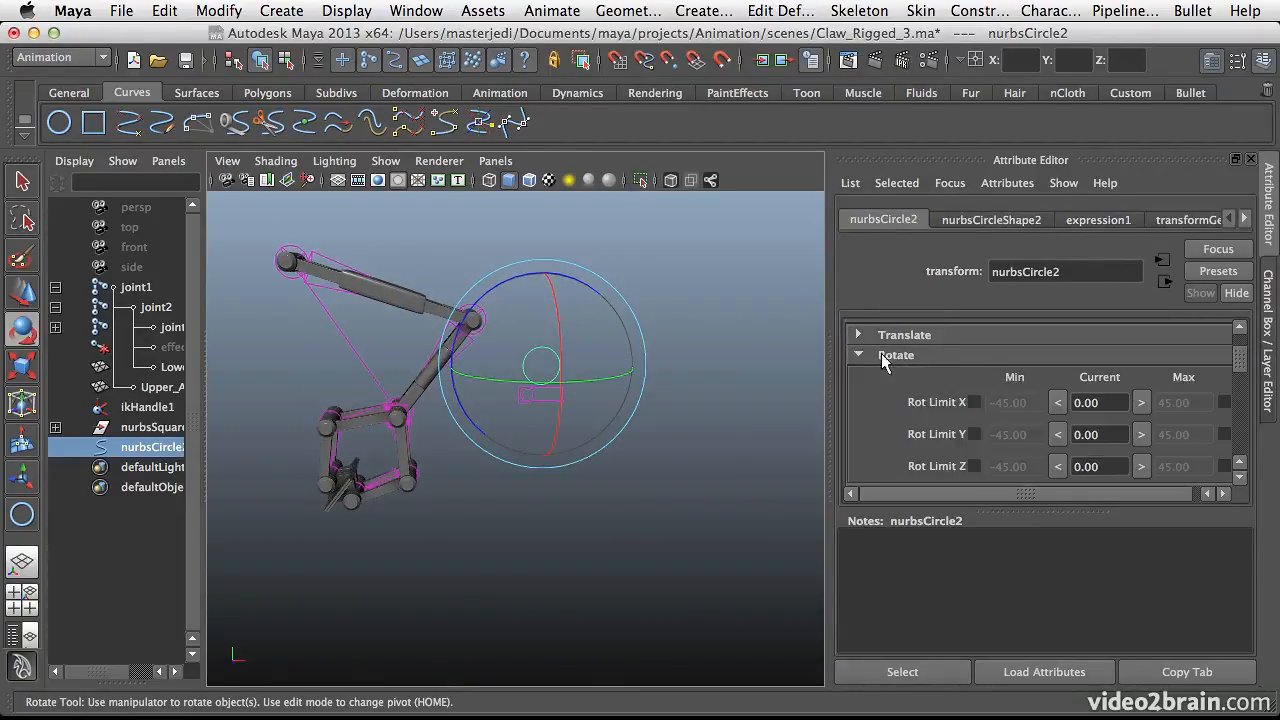
scroll(946, 393, "up", 2)
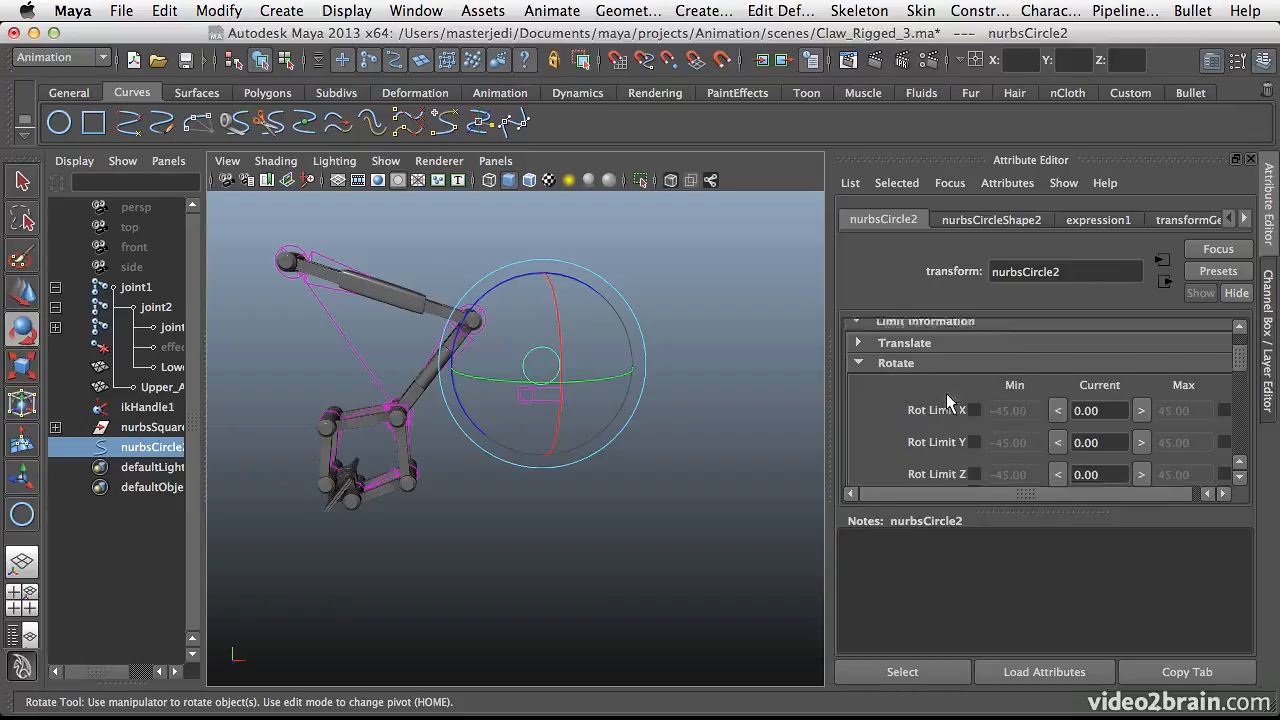
scroll(946, 393, "down", 3)
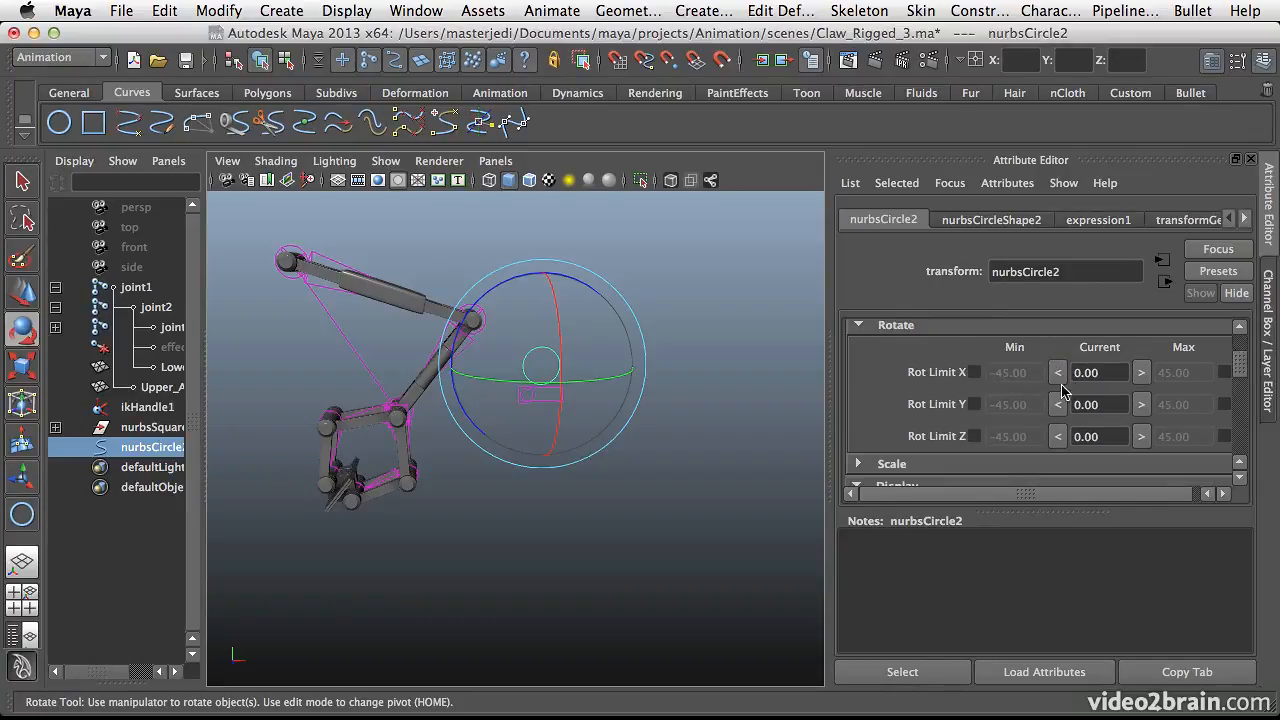
Lock nurbsCircle2's X and Y rotation by enabling minimum and maximum limits of 0.00 on both axes.
left_click(1057, 372)
left_click(1057, 404)
left_click(1141, 372)
left_click(1141, 404)
left_click(974, 372)
left_click(974, 404)
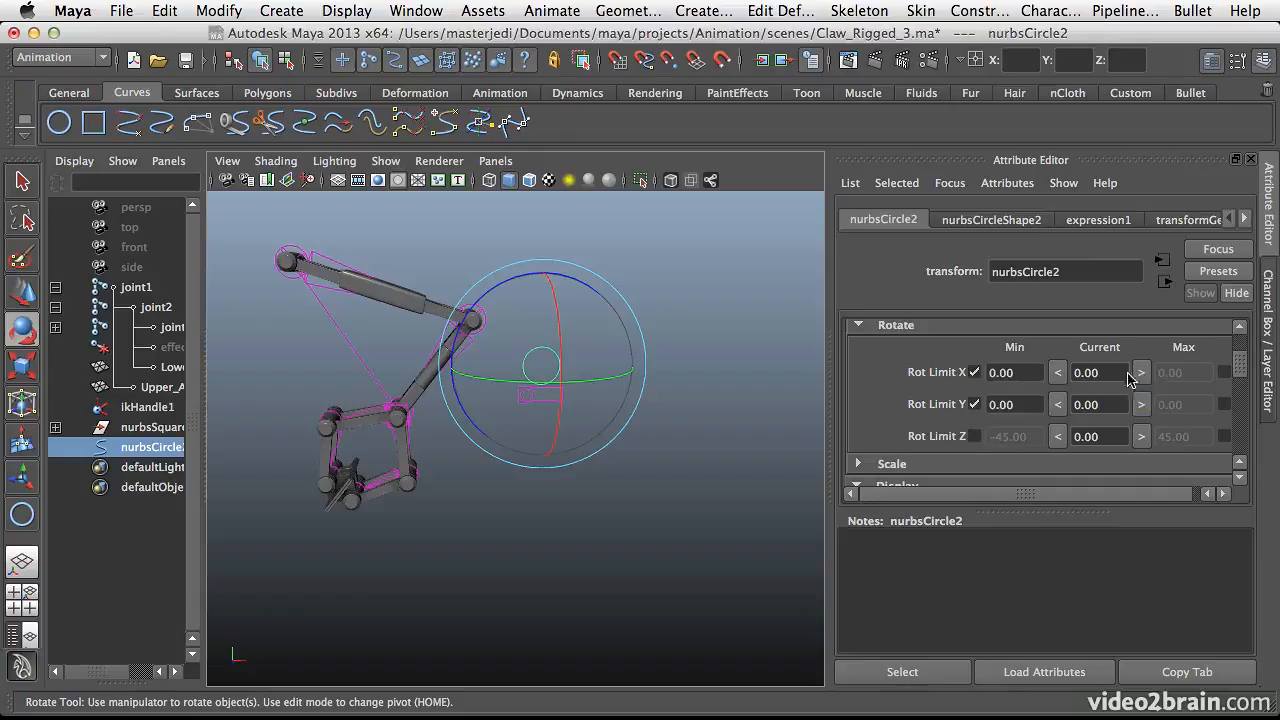
scroll(1235, 373, "down", 1)
left_click(1224, 398)
left_click(1224, 366)
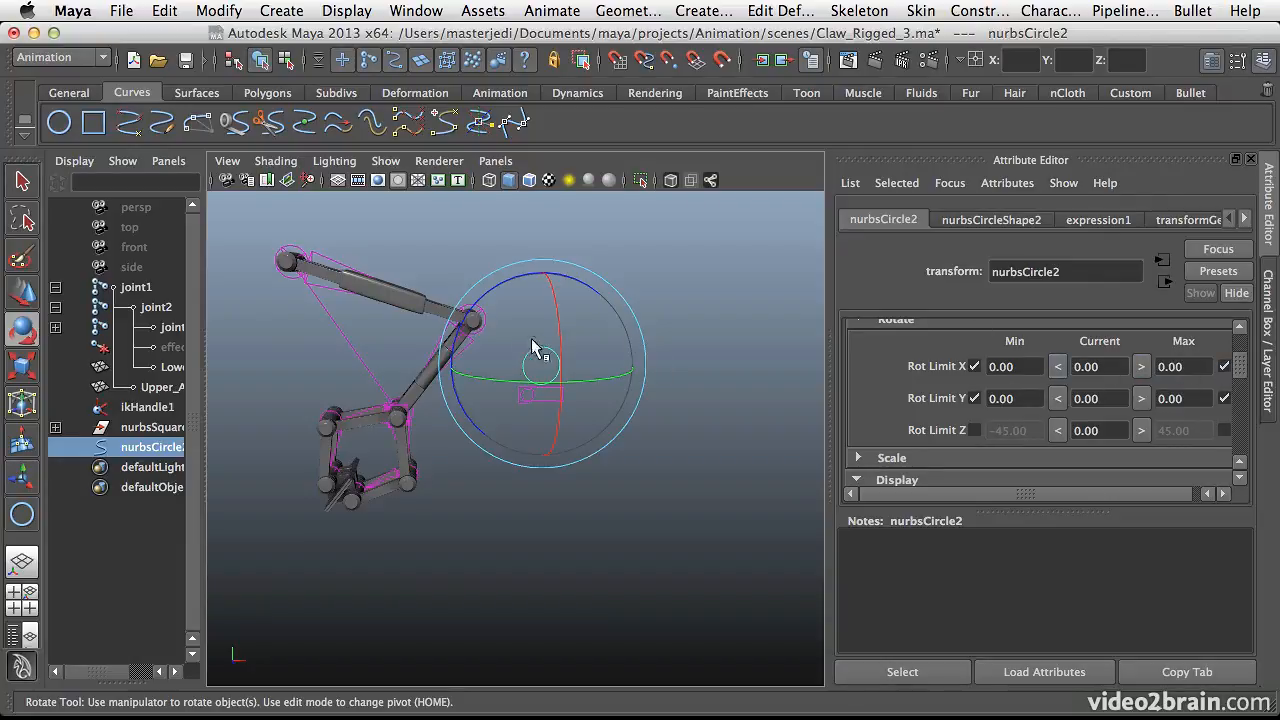
Test the rotation limits by freely rotating nurbsCircle2 to about 3.1 degrees in Z.
left_click_drag(520, 350, 748, 390)
left_click_drag(585, 452, 591, 486, "alt")
left_click_drag(574, 383, 609, 349)
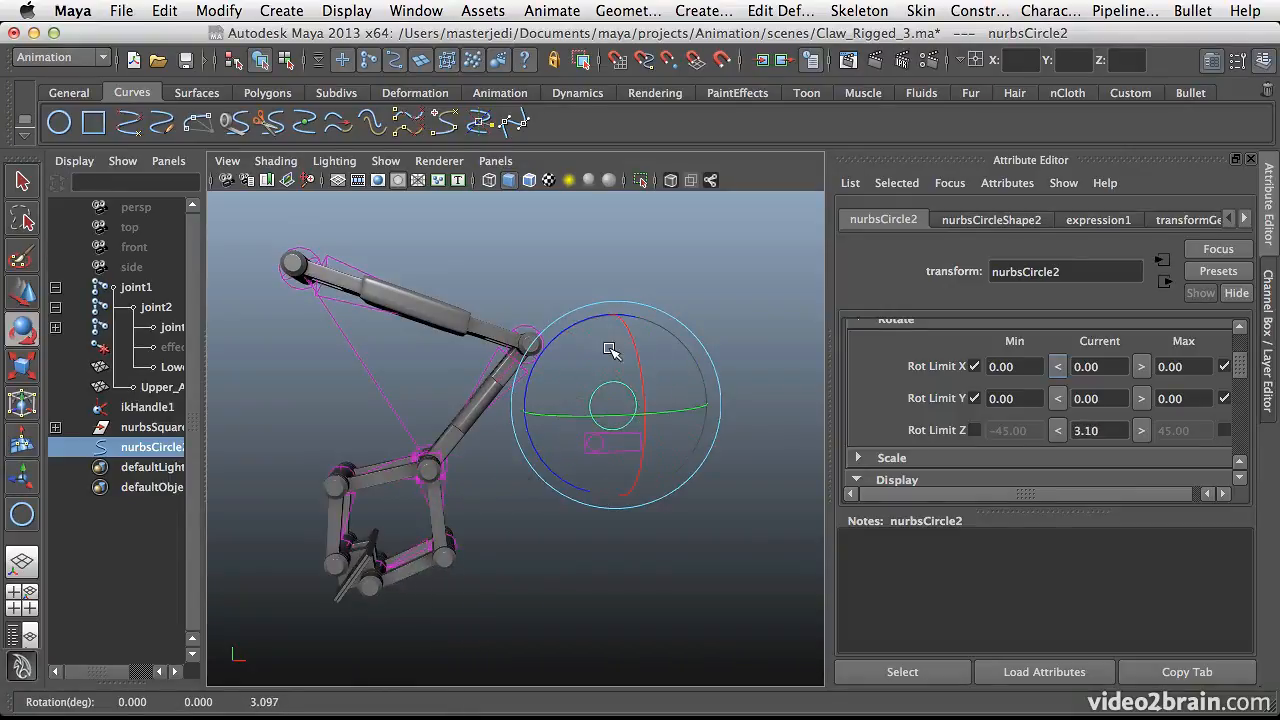